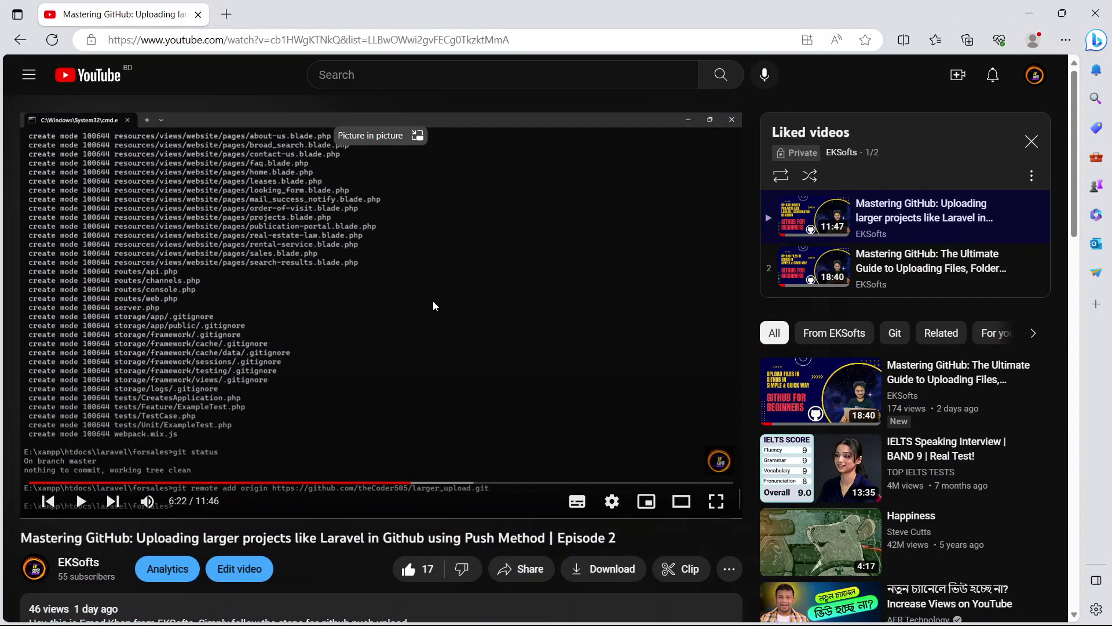
Go back to the channel's playlists page and close the still-playing miniplayer
{"action": "key", "text": "alt+Left"}
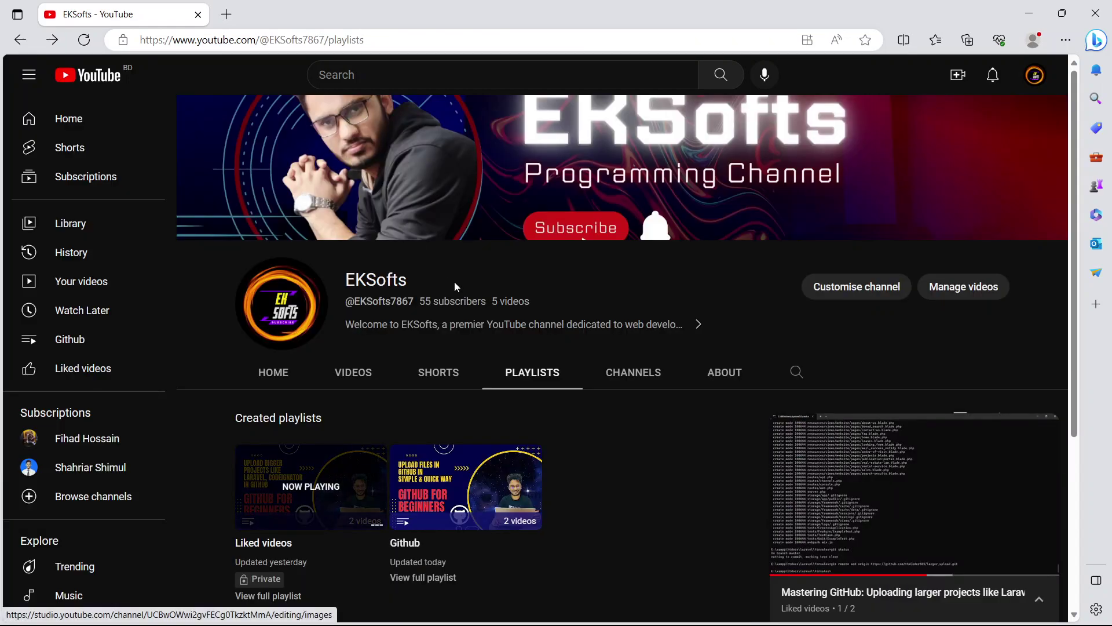
{"action": "left_click", "coordinate": [1046, 425]}
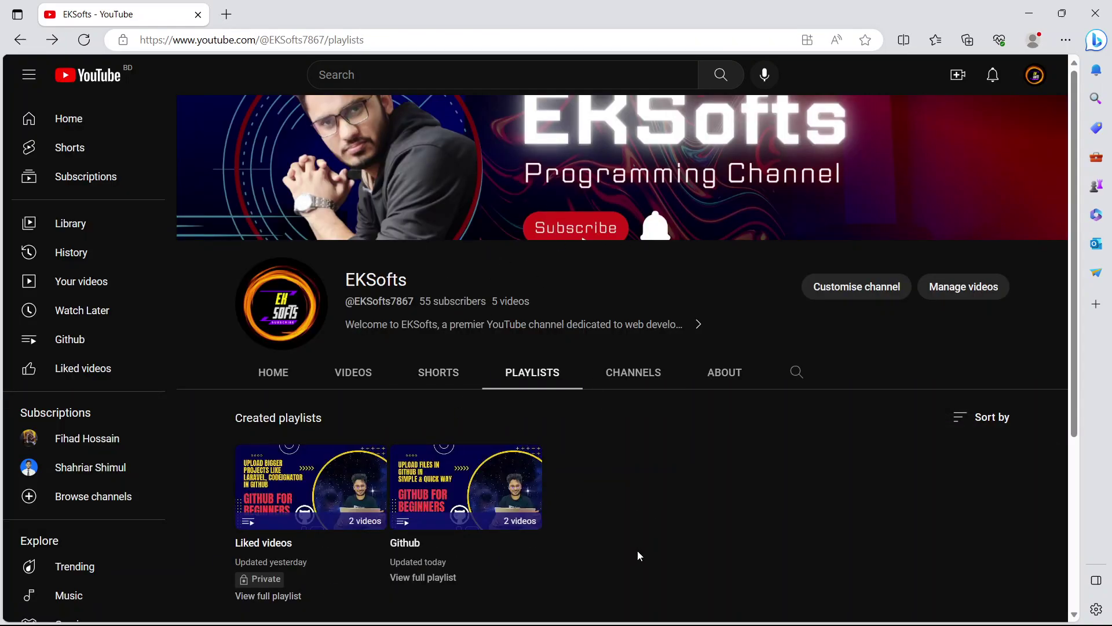
{"action": "mouse_move", "coordinate": [462, 498]}
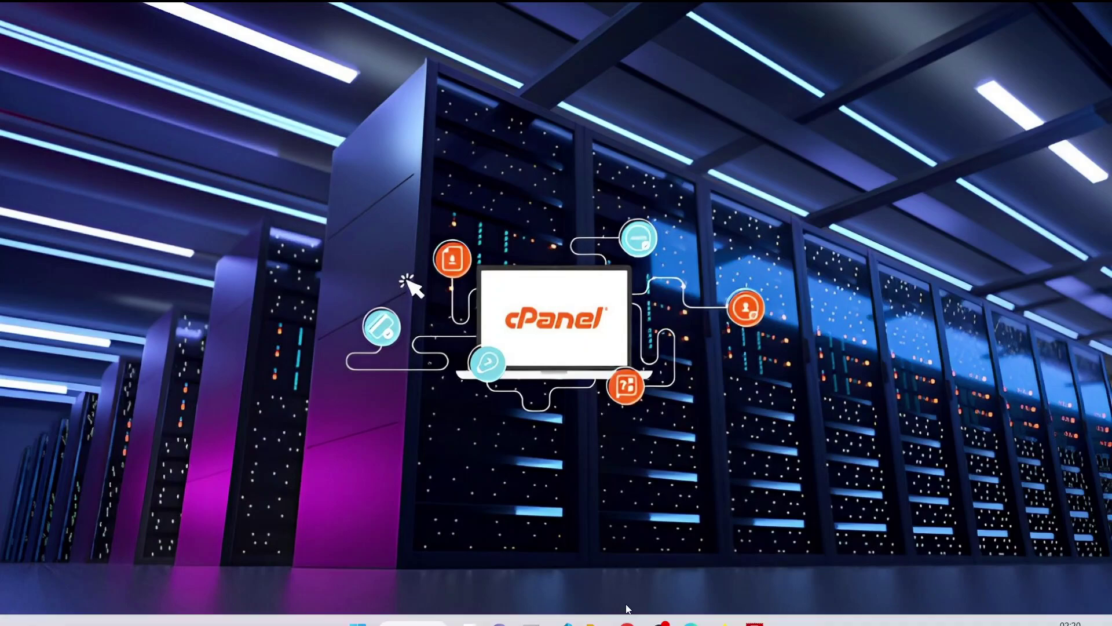
Bring the cPanel window forward and open Domains from the Tools page
{"action": "left_click", "coordinate": [625, 608]}
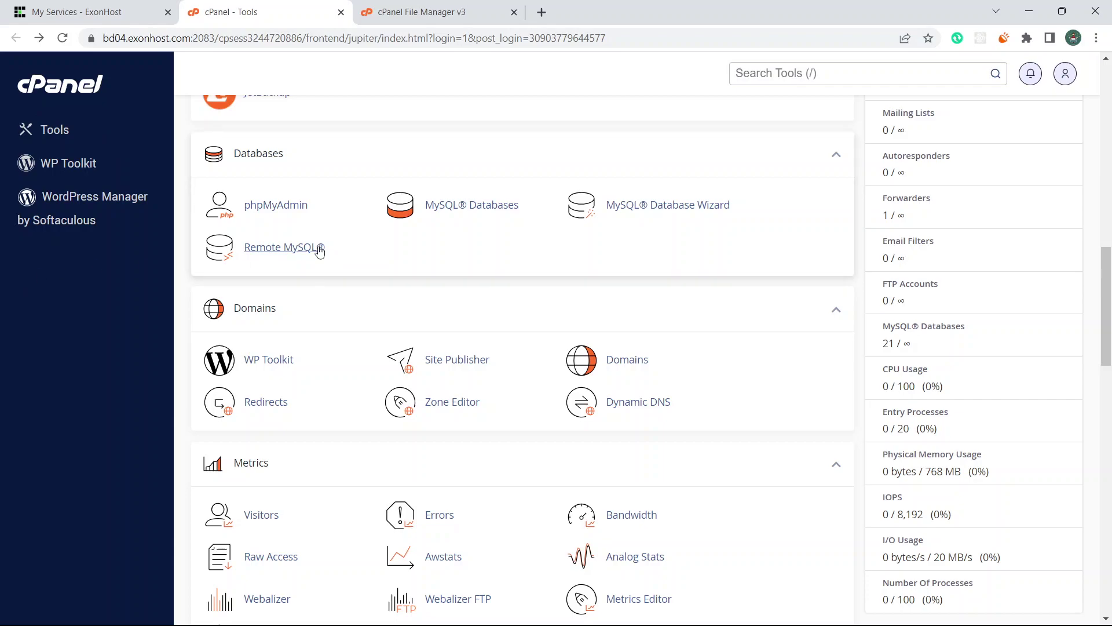
{"action": "scroll", "coordinate": [206, 216], "scroll_direction": "up", "scroll_amount": 8}
{"action": "scroll", "coordinate": [206, 215], "scroll_direction": "up", "scroll_amount": 1}
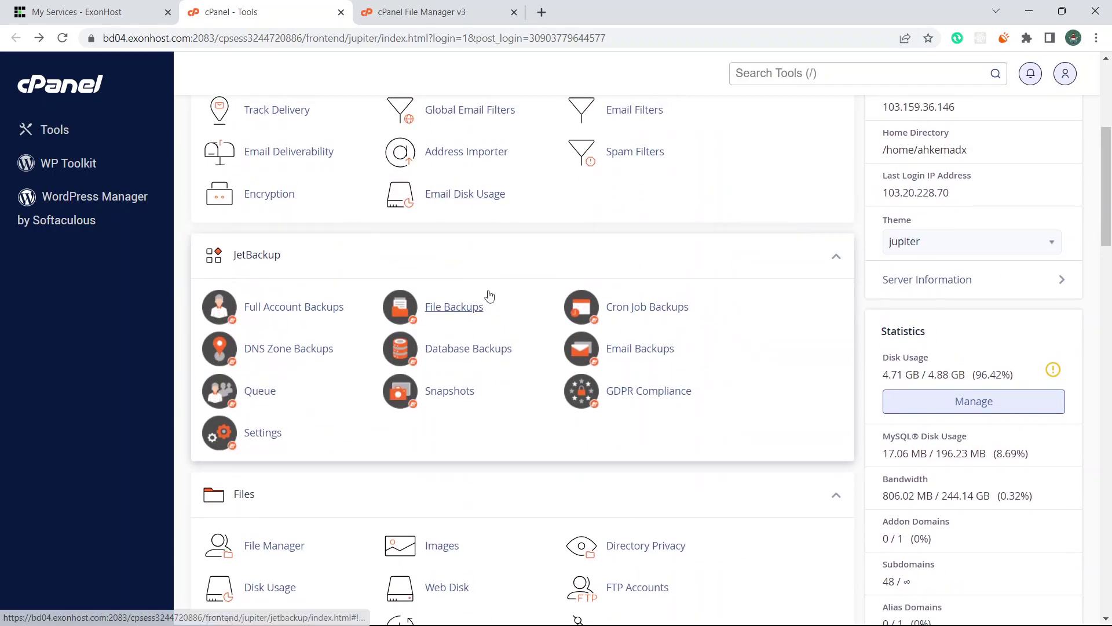
{"action": "scroll", "coordinate": [489, 292], "scroll_direction": "up", "scroll_amount": 5}
{"action": "scroll", "coordinate": [490, 295], "scroll_direction": "down", "scroll_amount": 10}
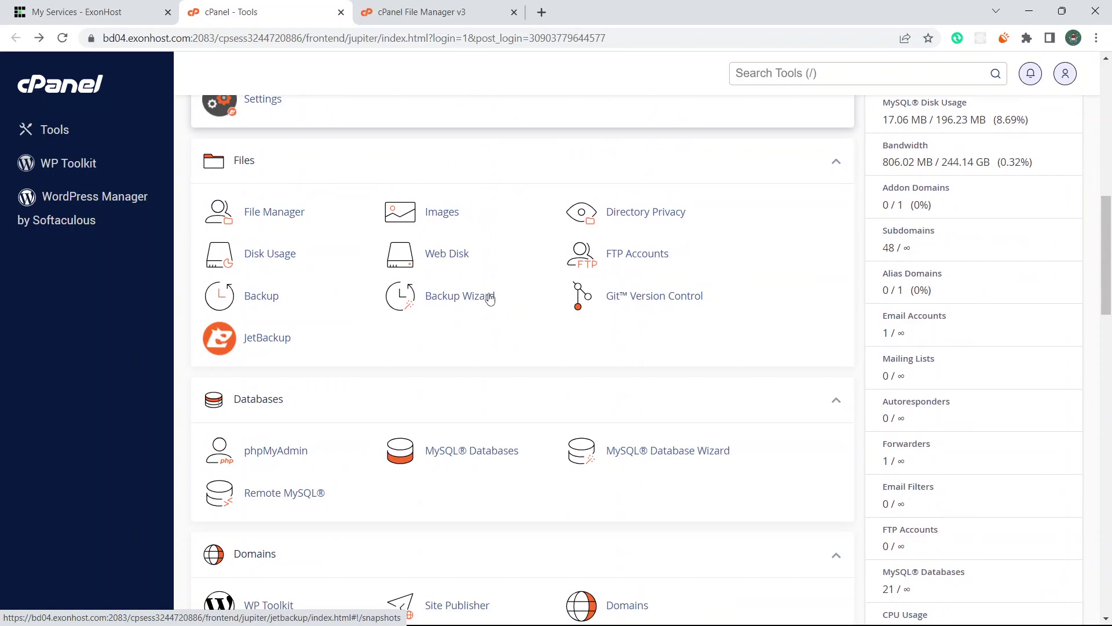
{"action": "scroll", "coordinate": [491, 297], "scroll_direction": "down", "scroll_amount": 1}
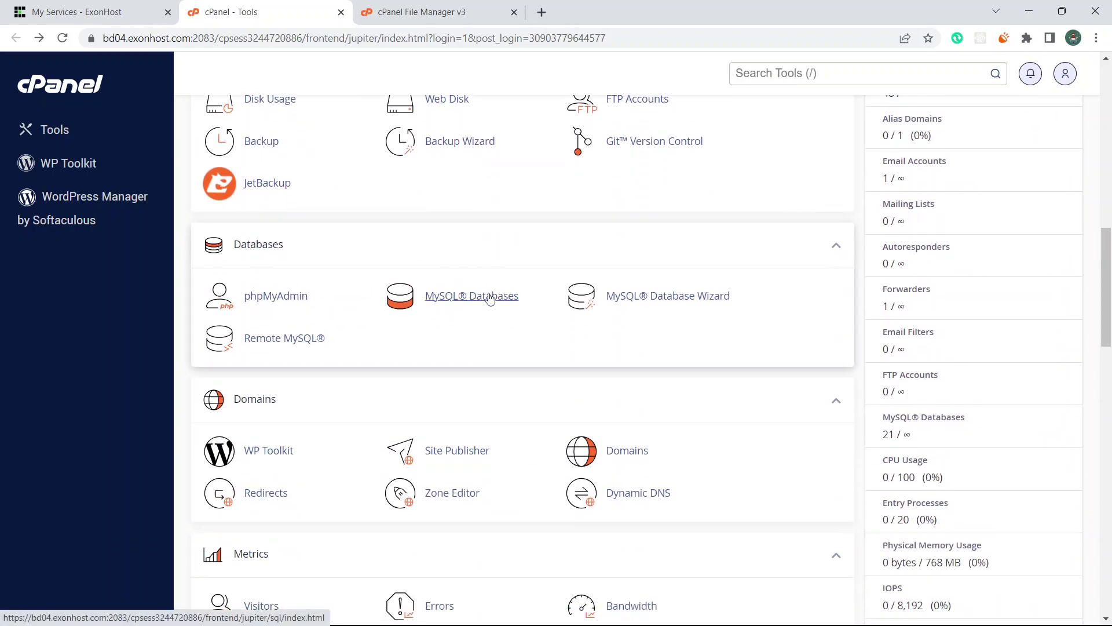
{"action": "scroll", "coordinate": [492, 300], "scroll_direction": "down", "scroll_amount": 1}
{"action": "scroll", "coordinate": [498, 325], "scroll_direction": "down", "scroll_amount": 2}
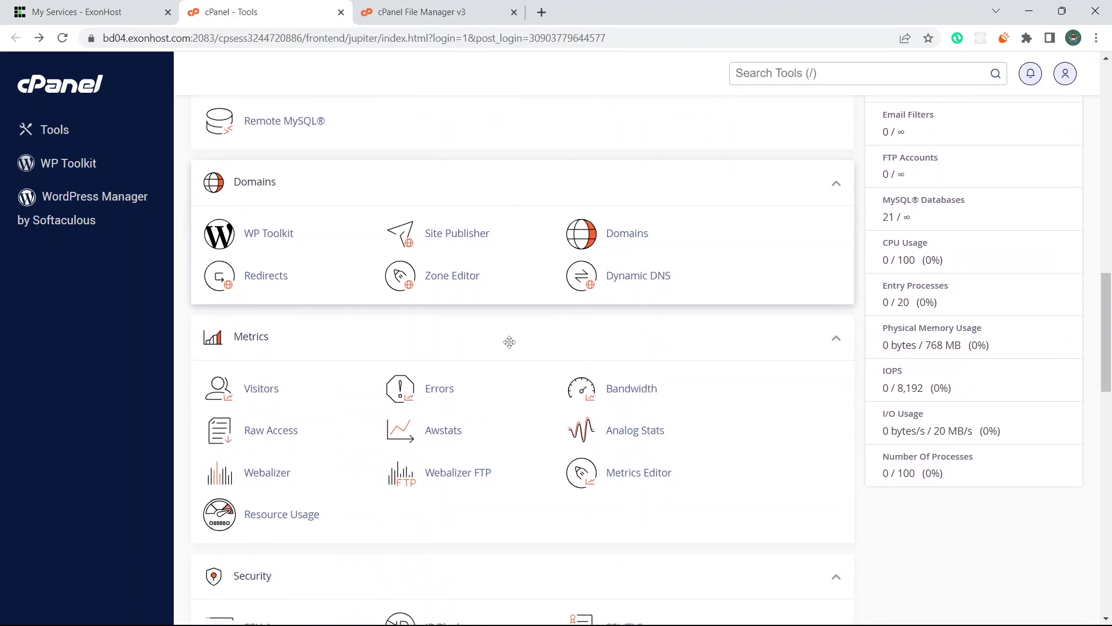
{"action": "left_click", "coordinate": [627, 234]}
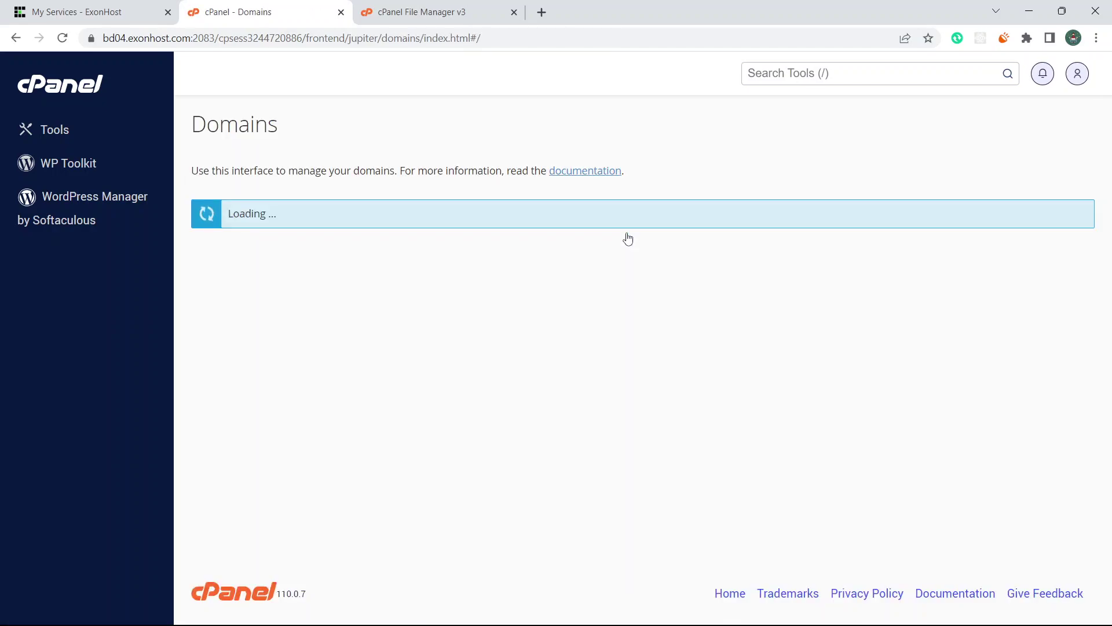
Start a new domain and enter khrimisayweb.ahkemad.xyz as its domain name
{"action": "left_click", "coordinate": [1030, 292]}
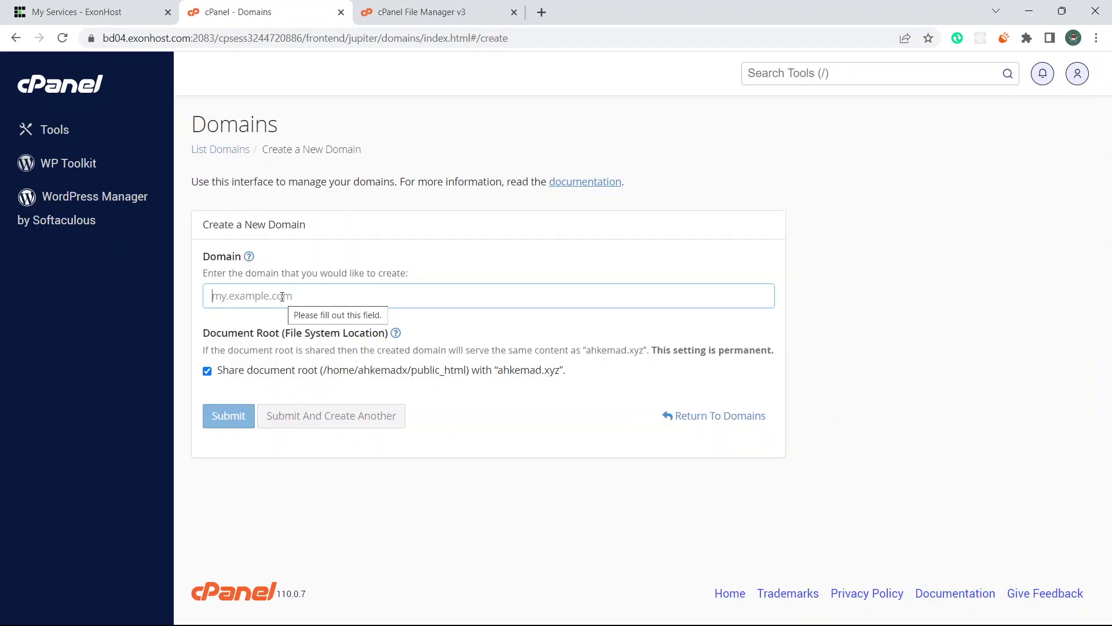
{"action": "type", "text": "kh"}
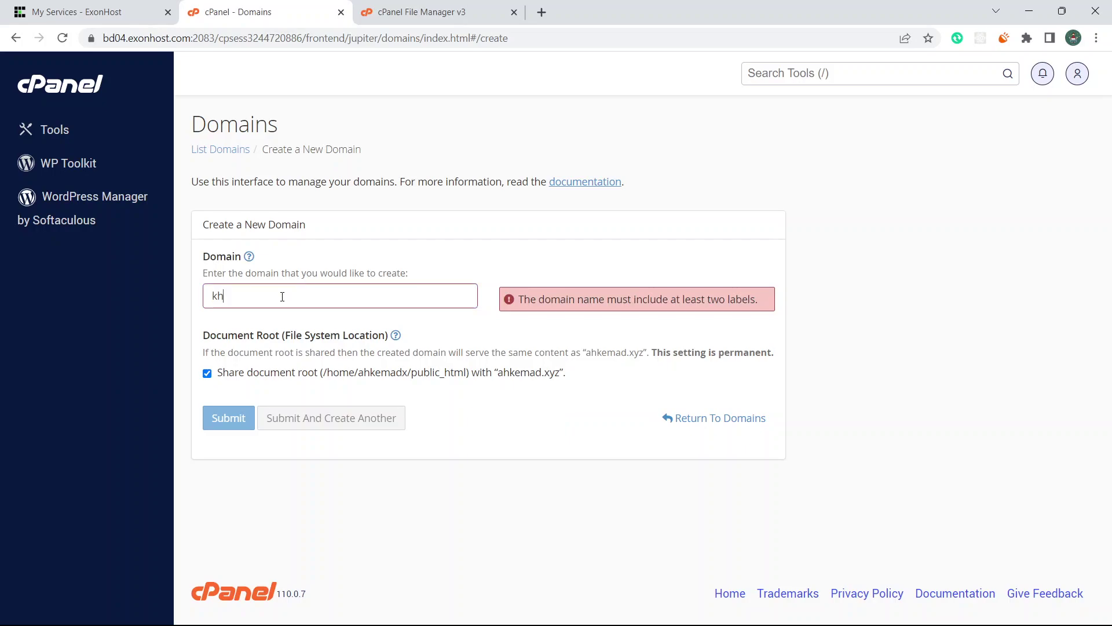
{"action": "type", "text": "rimisayweb"}
{"action": "double_click", "coordinate": [282, 297]}
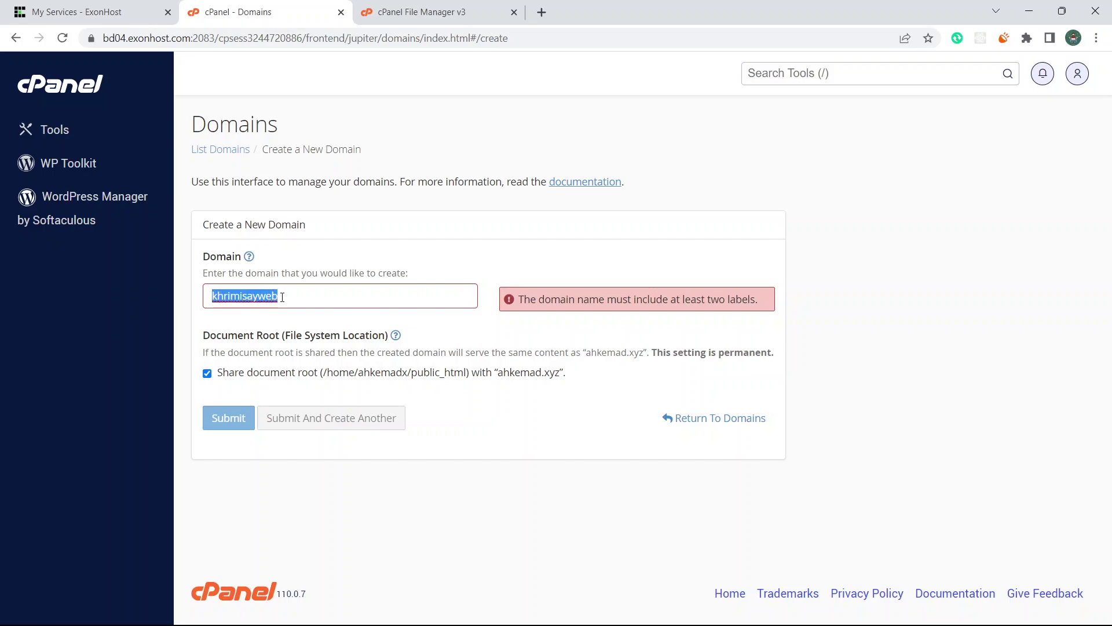
{"action": "key", "text": "BackSpace"}
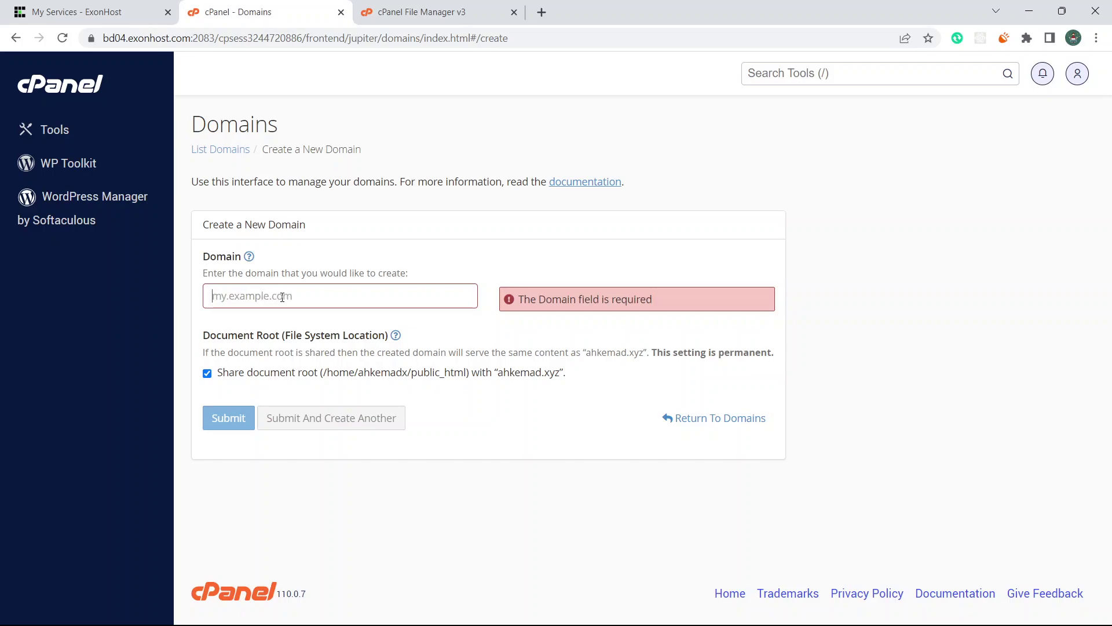
{"action": "type", "text": "ahkemad"}
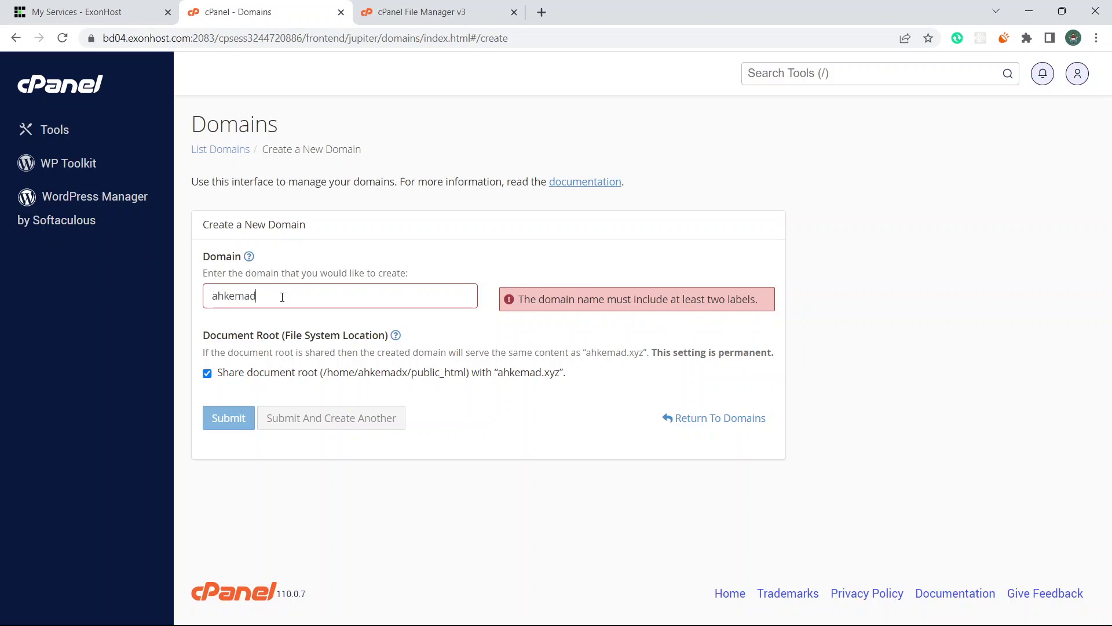
{"action": "type", "text": "."}
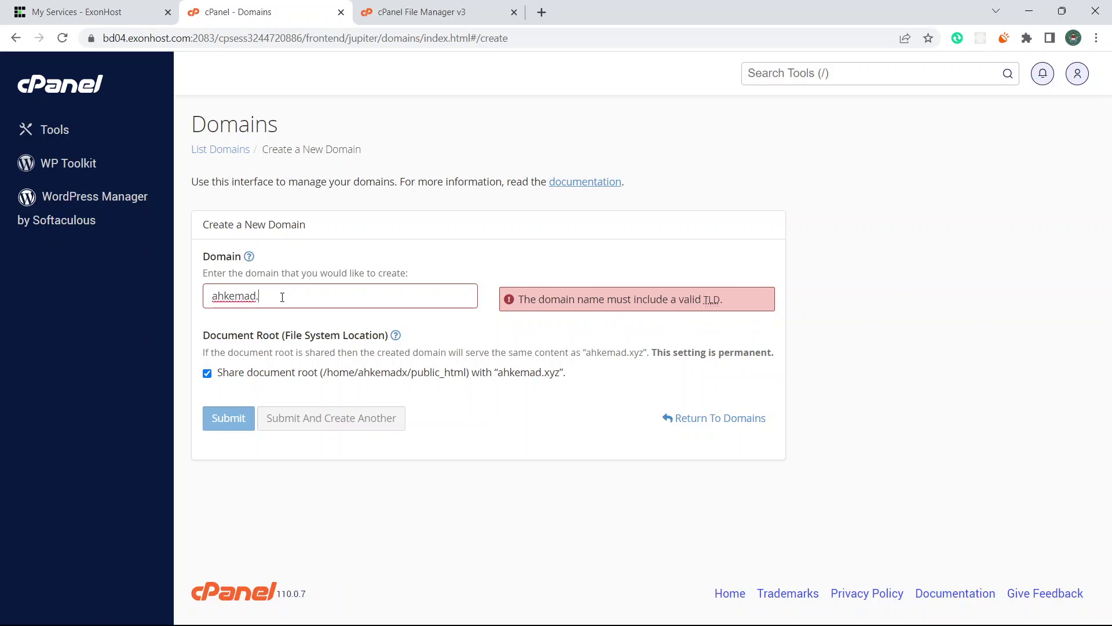
{"action": "key", "text": "ctrl+z"}
{"action": "key", "text": "ctrl+z"}
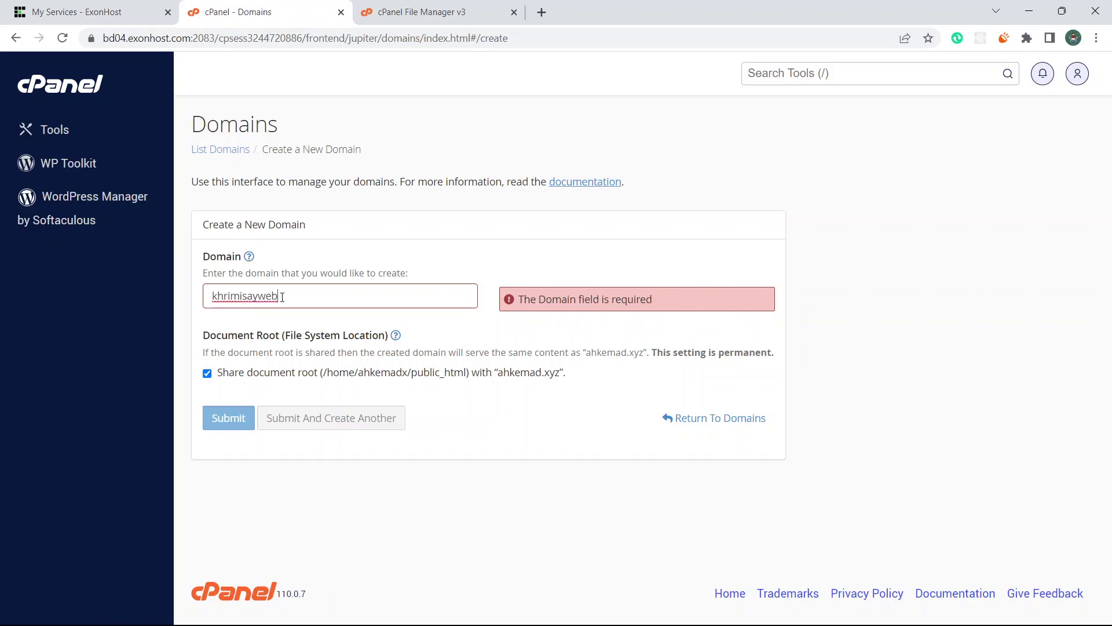
{"action": "type", "text": ".a"}
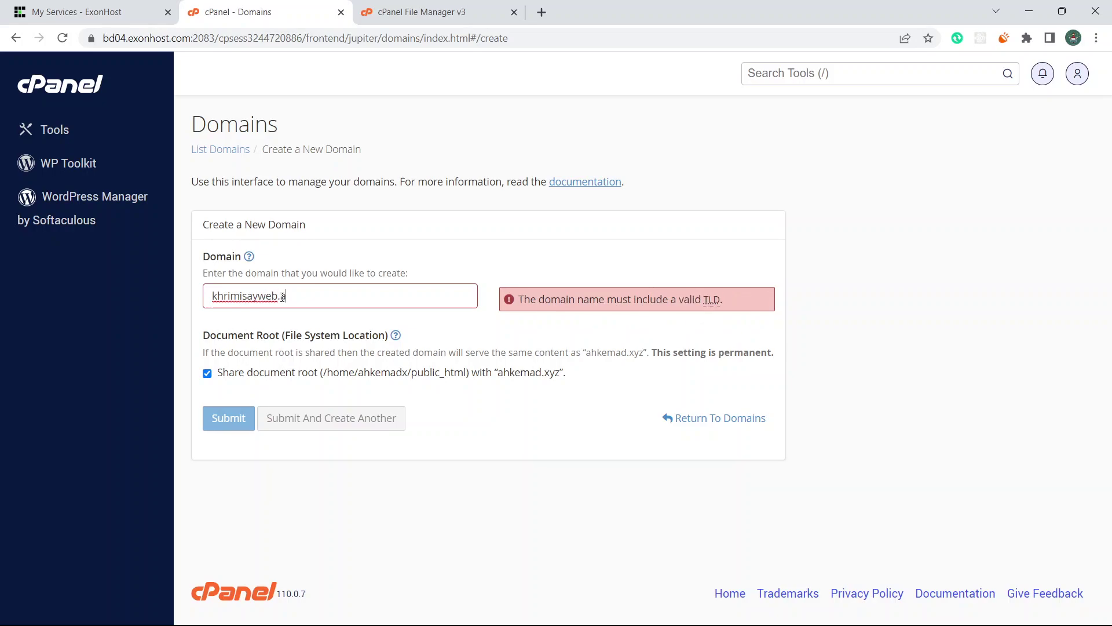
{"action": "type", "text": "hkemad.xyz"}
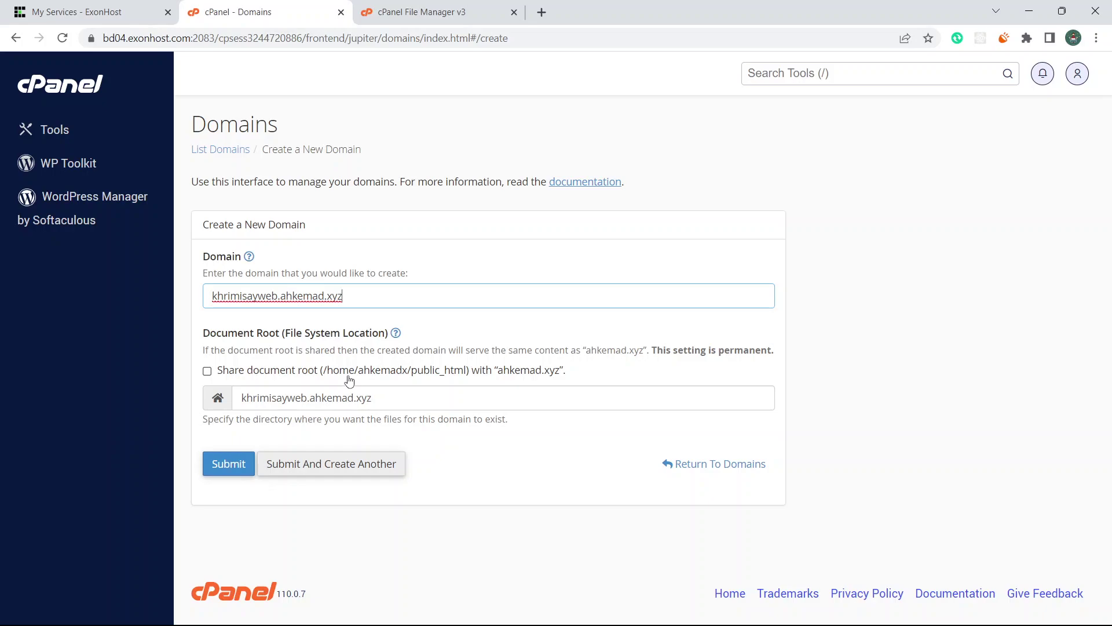
{"action": "left_click", "coordinate": [425, 12]}
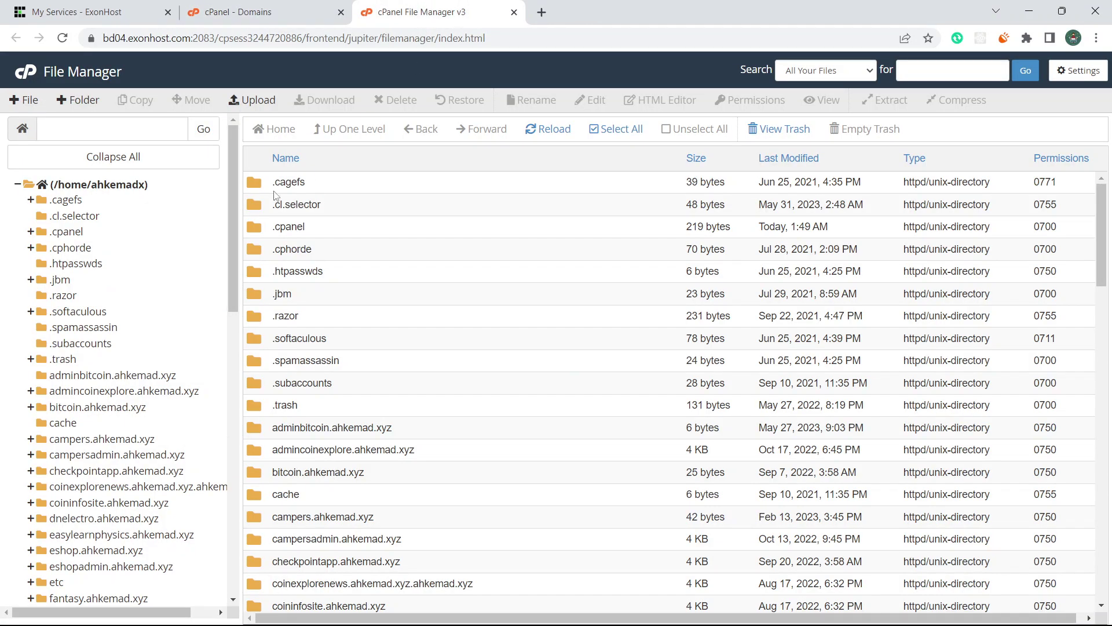
{"action": "left_click", "coordinate": [290, 11]}
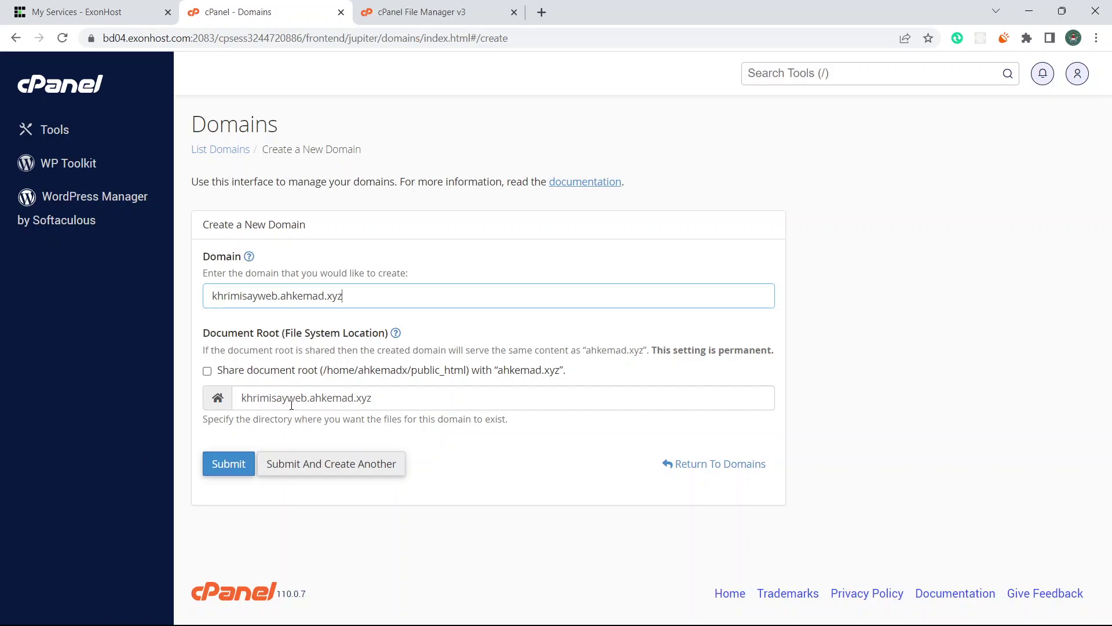
Submit the new domain and copy its khrimisayweb name from the success message
{"action": "left_click", "coordinate": [213, 463]}
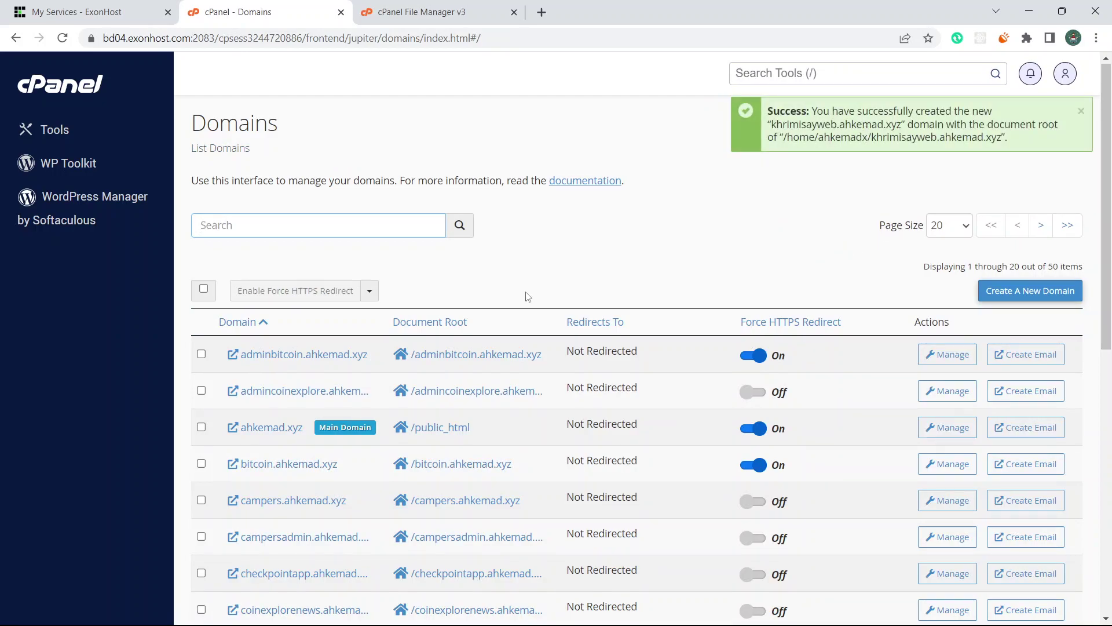
{"action": "scroll", "coordinate": [464, 336], "scroll_direction": "down", "scroll_amount": 5}
{"action": "scroll", "coordinate": [824, 131], "scroll_direction": "up", "scroll_amount": 2}
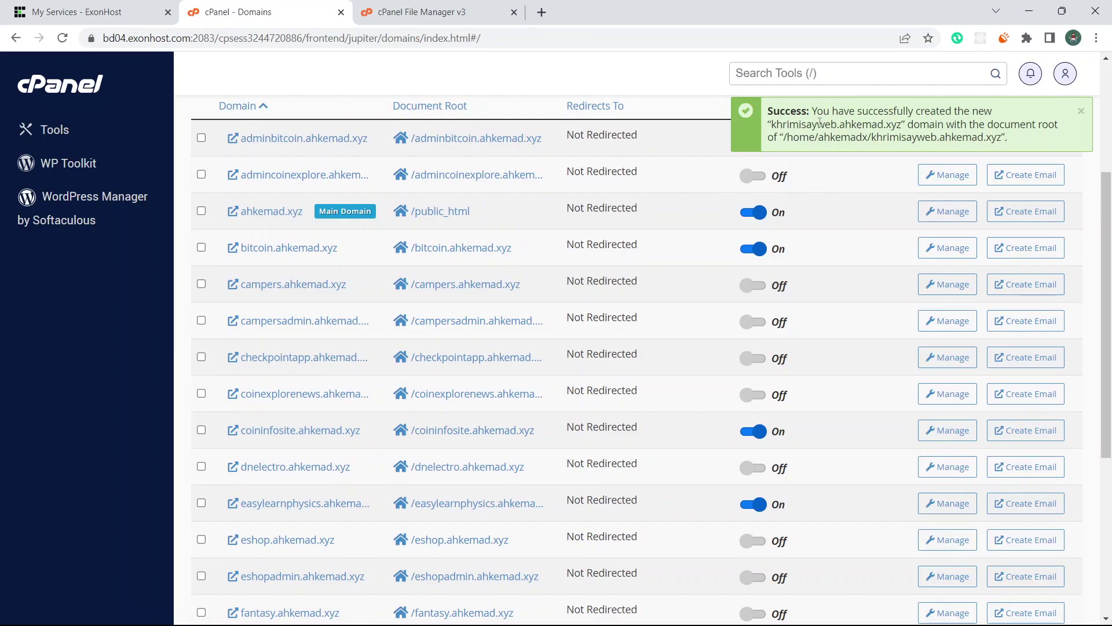
{"action": "double_click", "coordinate": [819, 124]}
{"action": "key", "text": "ctrl+c"}
{"action": "scroll", "coordinate": [494, 149], "scroll_direction": "up", "scroll_amount": 5}
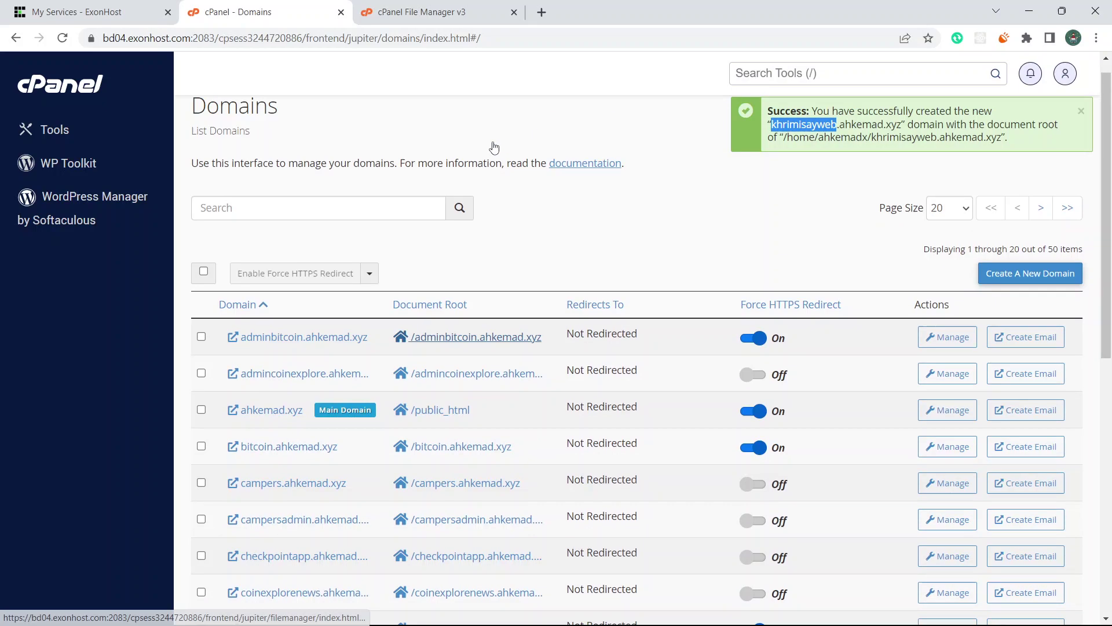
Filter the domain list down to khrimisayweb.ahkemad.xyz
{"action": "left_click", "coordinate": [360, 220]}
{"action": "key", "text": "ctrl+v"}
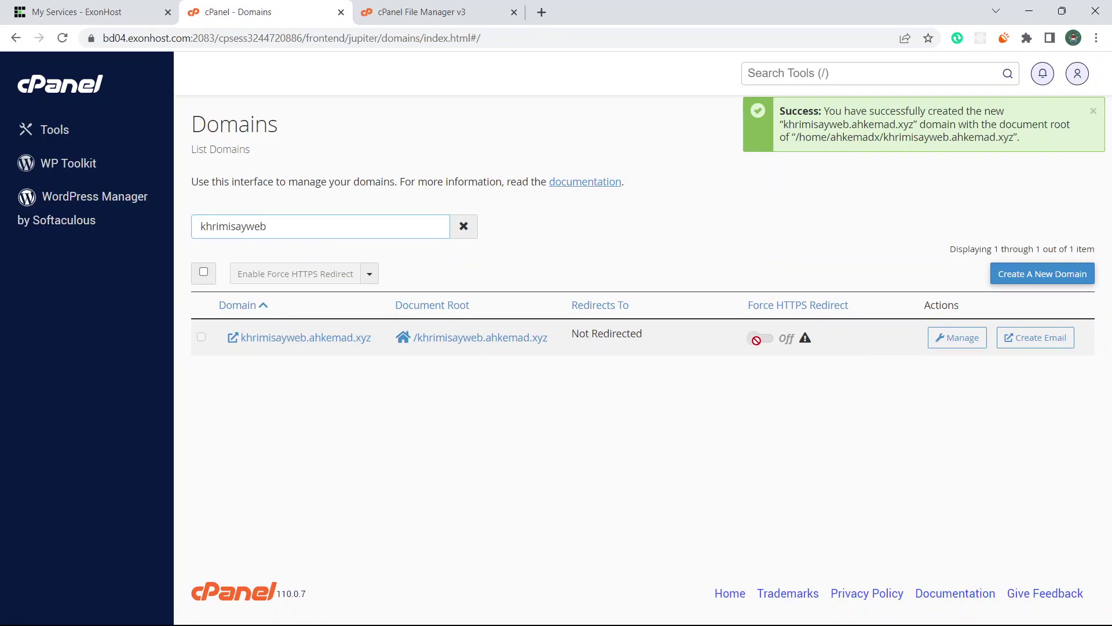
{"action": "left_click", "coordinate": [956, 343]}
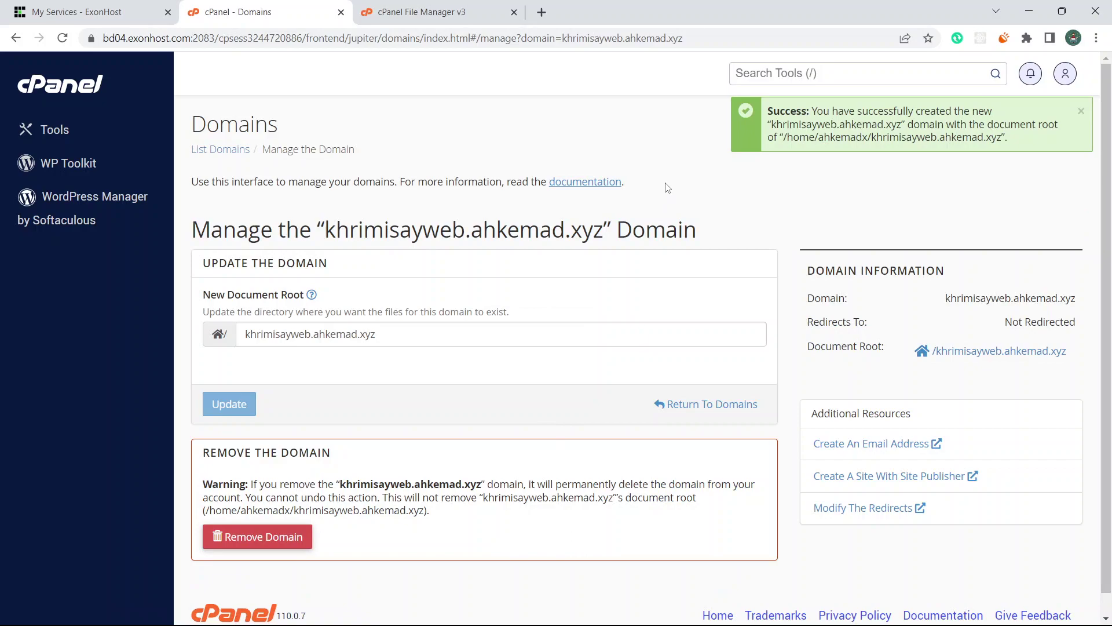
{"action": "key", "text": "alt+Left"}
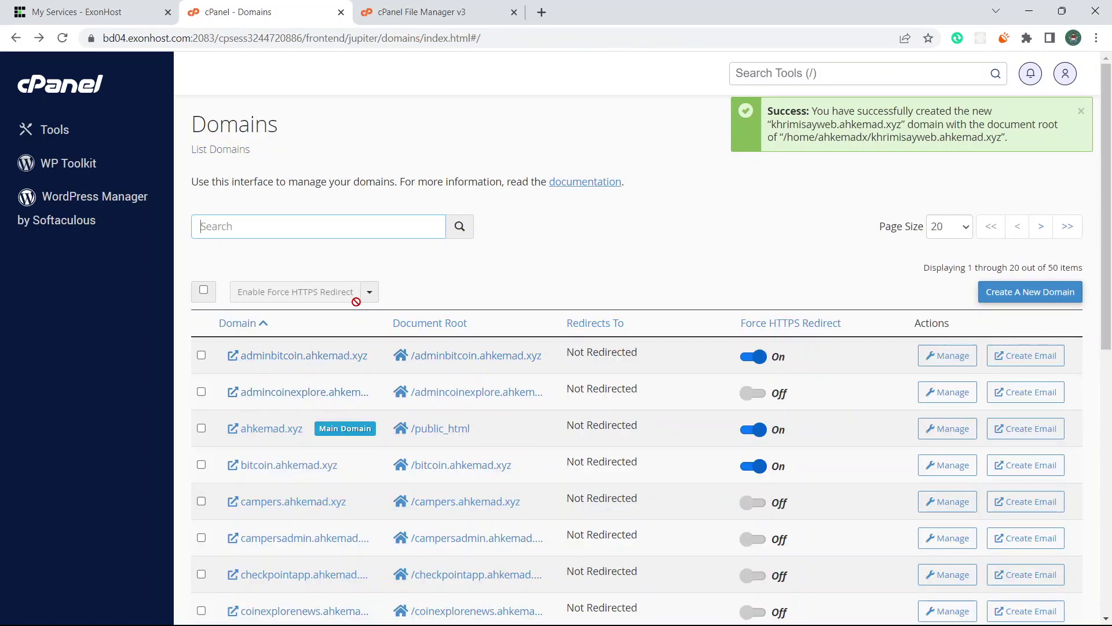
{"action": "left_click", "coordinate": [331, 225]}
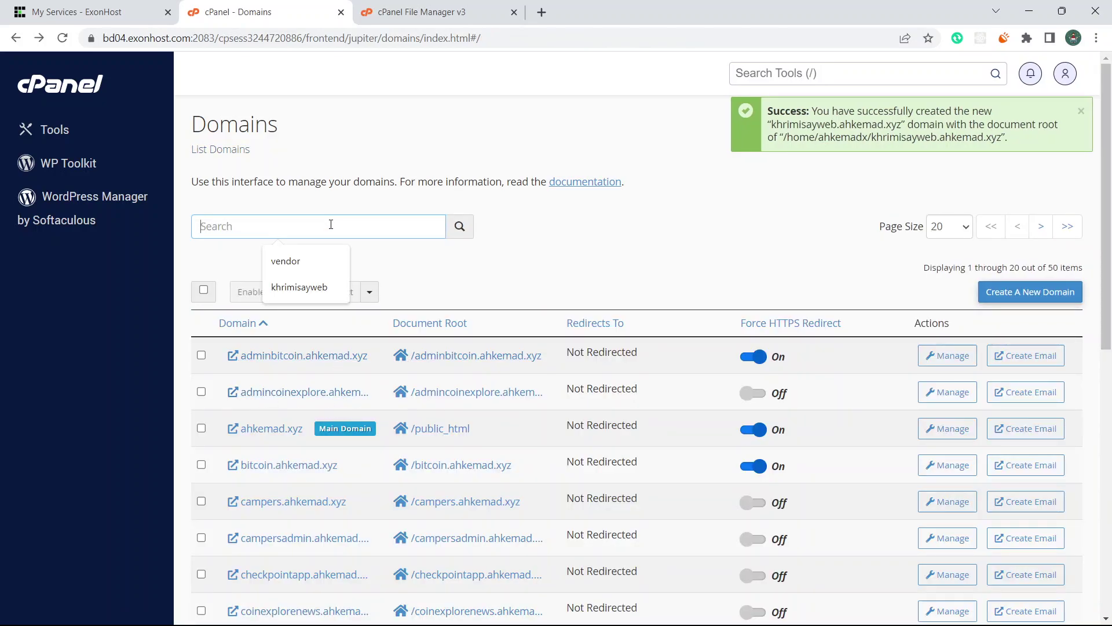
{"action": "left_click", "coordinate": [299, 287]}
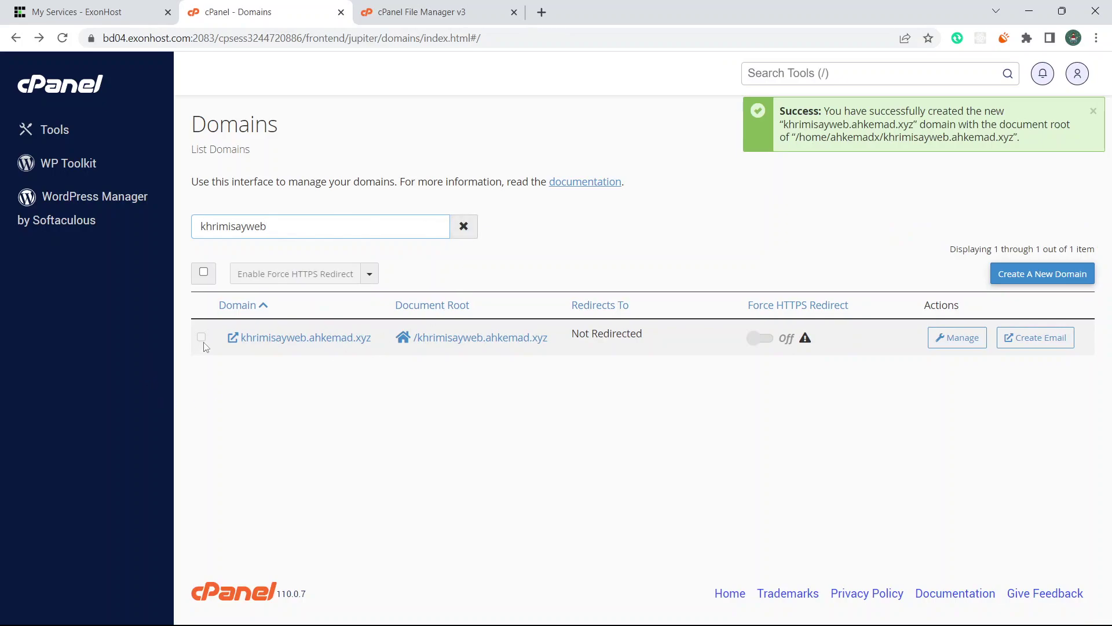
{"action": "left_click", "coordinate": [753, 342]}
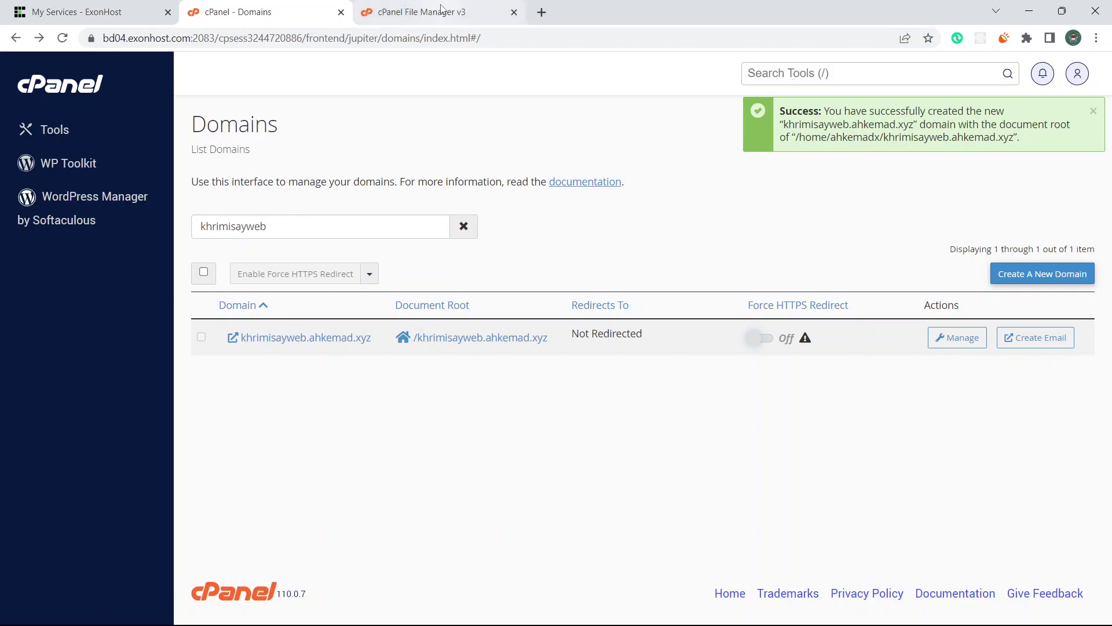
Close the old File Manager tab and launch File Manager from the cPanel home page
{"action": "left_click", "coordinate": [387, 10]}
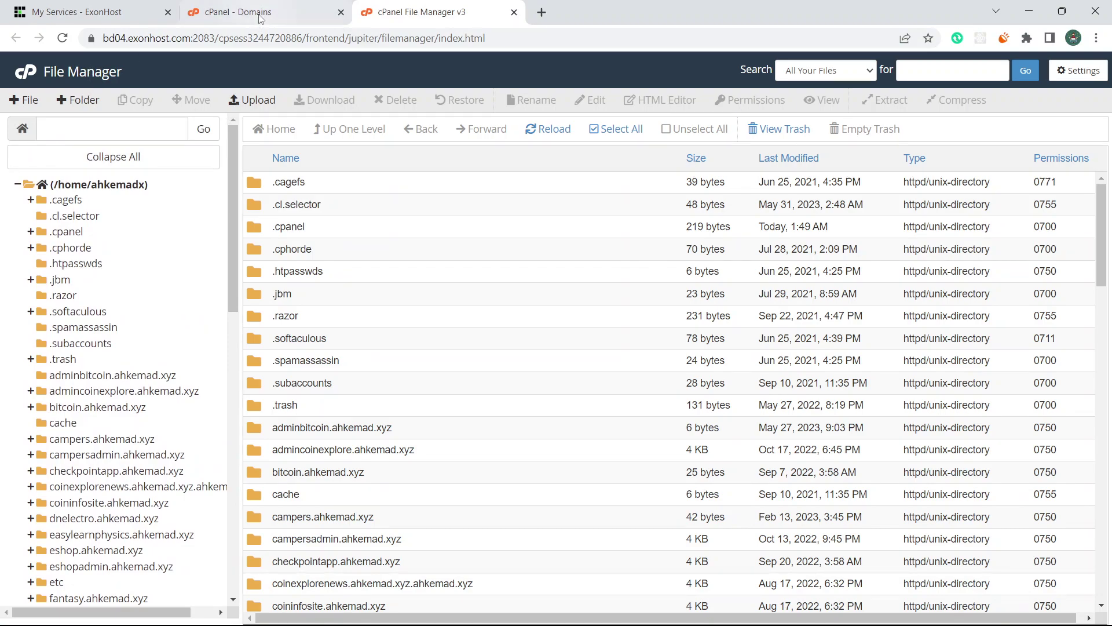
{"action": "key", "text": "ctrl+w"}
{"action": "left_click", "coordinate": [64, 97]}
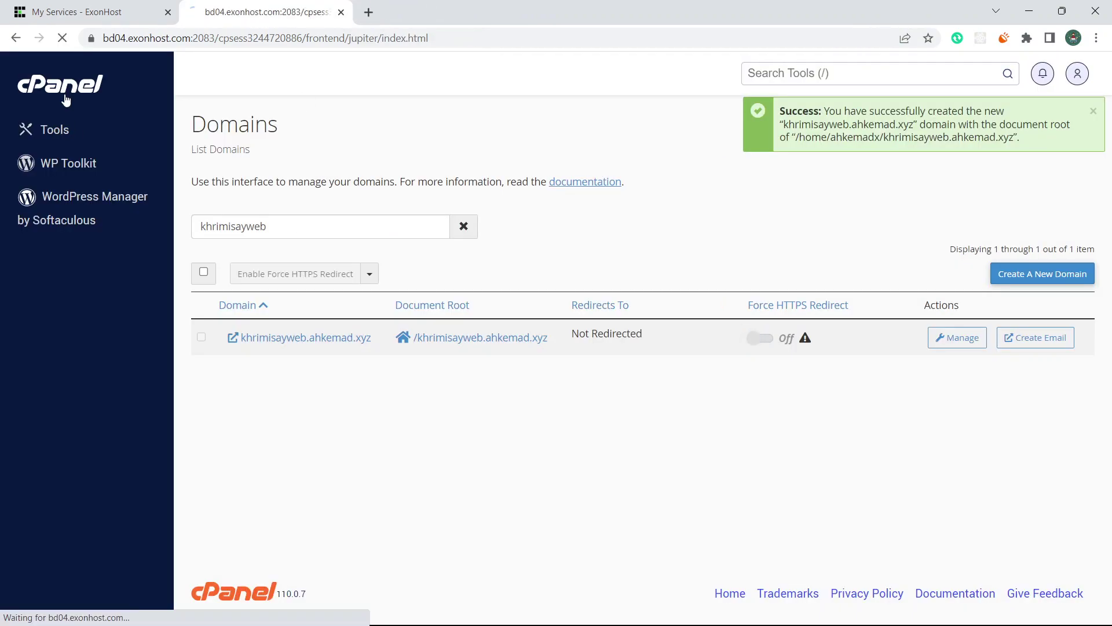
{"action": "scroll", "coordinate": [410, 400], "scroll_direction": "down", "scroll_amount": 4}
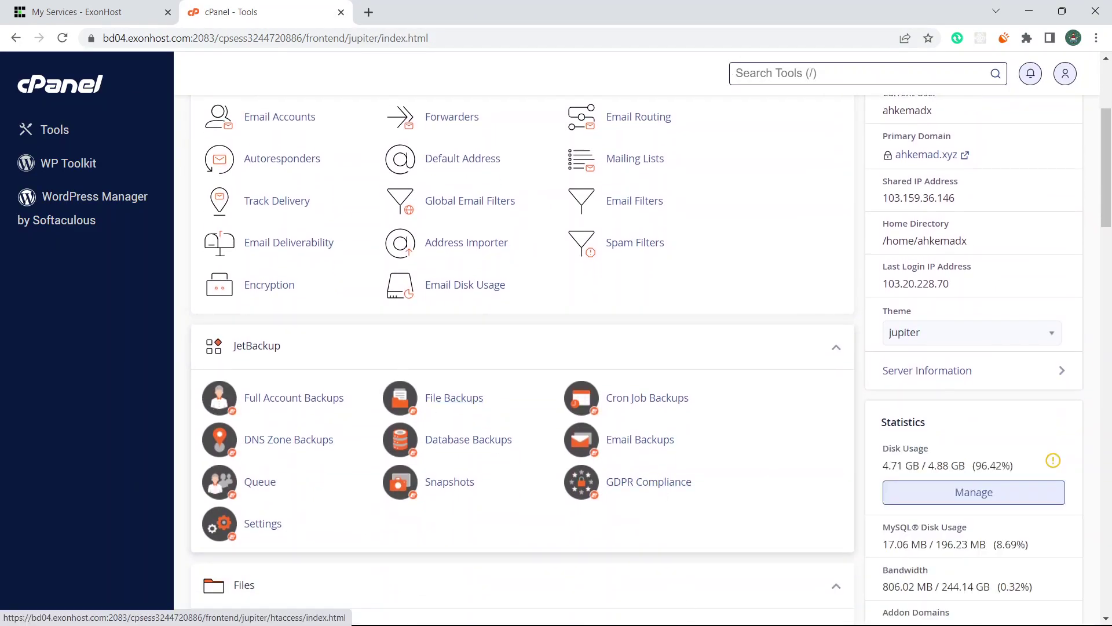
{"action": "scroll", "coordinate": [280, 417], "scroll_direction": "down", "scroll_amount": 2}
{"action": "scroll", "coordinate": [280, 417], "scroll_direction": "down", "scroll_amount": 1}
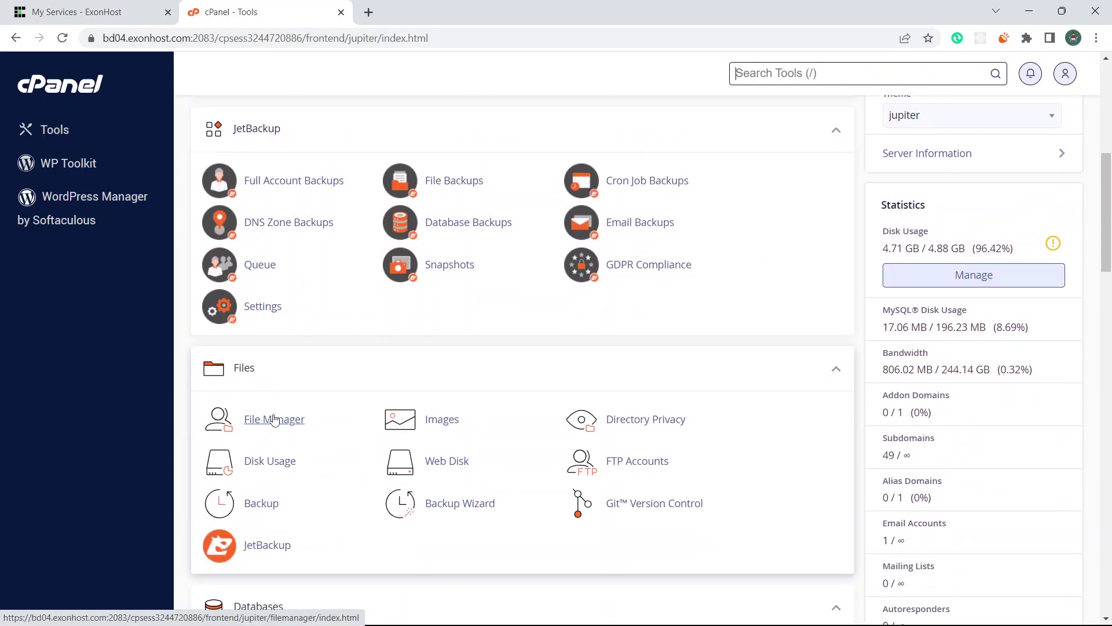
{"action": "left_click", "coordinate": [272, 417]}
Scroll the folder tree to find the khrimisayweb.ahkemad.xyz folder
{"action": "scroll", "coordinate": [102, 509], "scroll_direction": "down", "scroll_amount": 12}
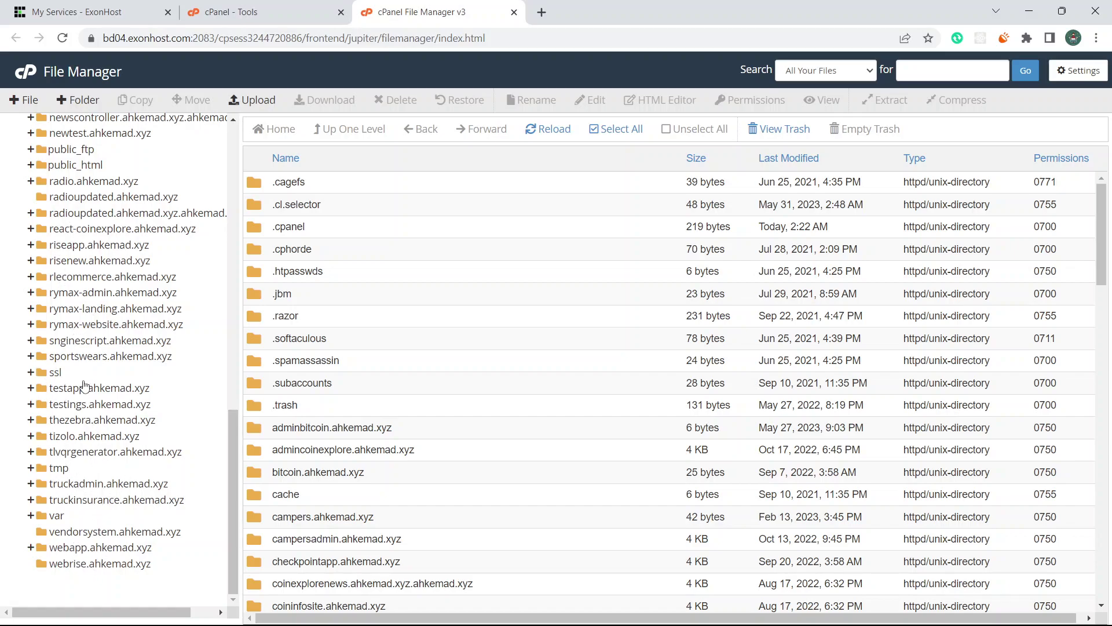
{"action": "scroll", "coordinate": [70, 253], "scroll_direction": "up", "scroll_amount": 3}
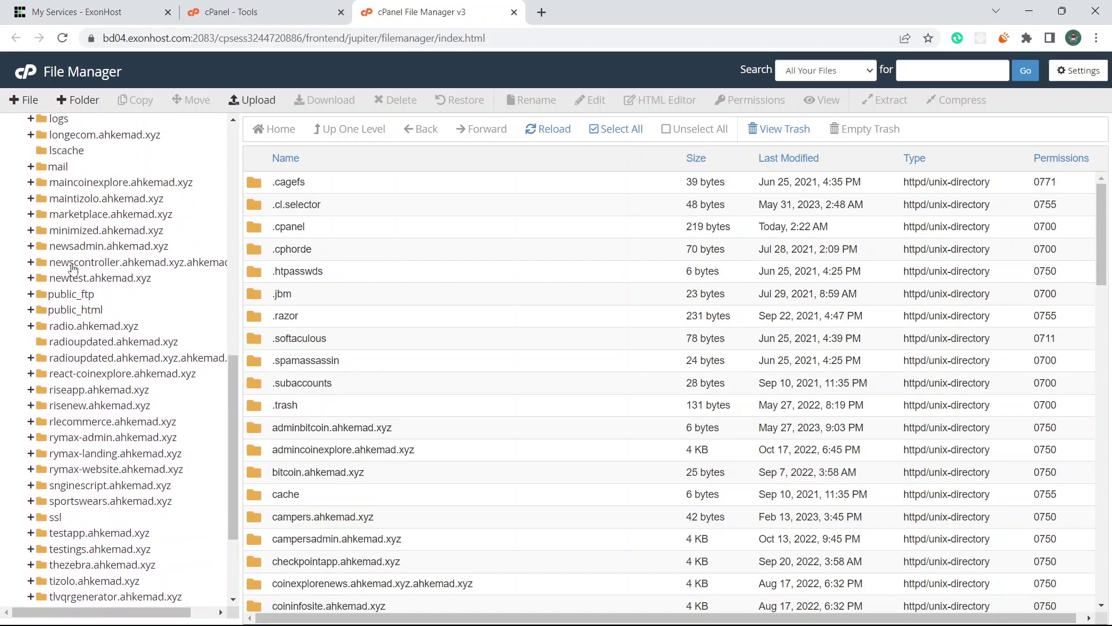
{"action": "scroll", "coordinate": [69, 252], "scroll_direction": "up", "scroll_amount": 4}
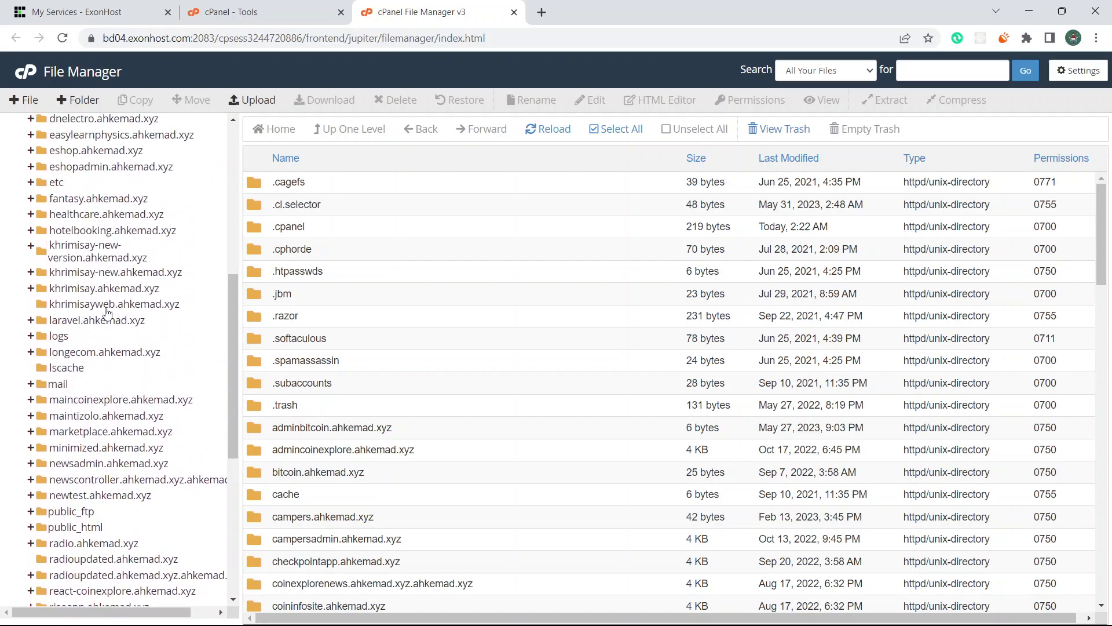
{"action": "mouse_move", "coordinate": [733, 593]}
{"action": "left_click", "coordinate": [665, 606]}
Delete the .well-known folder inside khrimisayweb.ahkemad.xyz, skipping the trash
{"action": "left_click", "coordinate": [94, 308]}
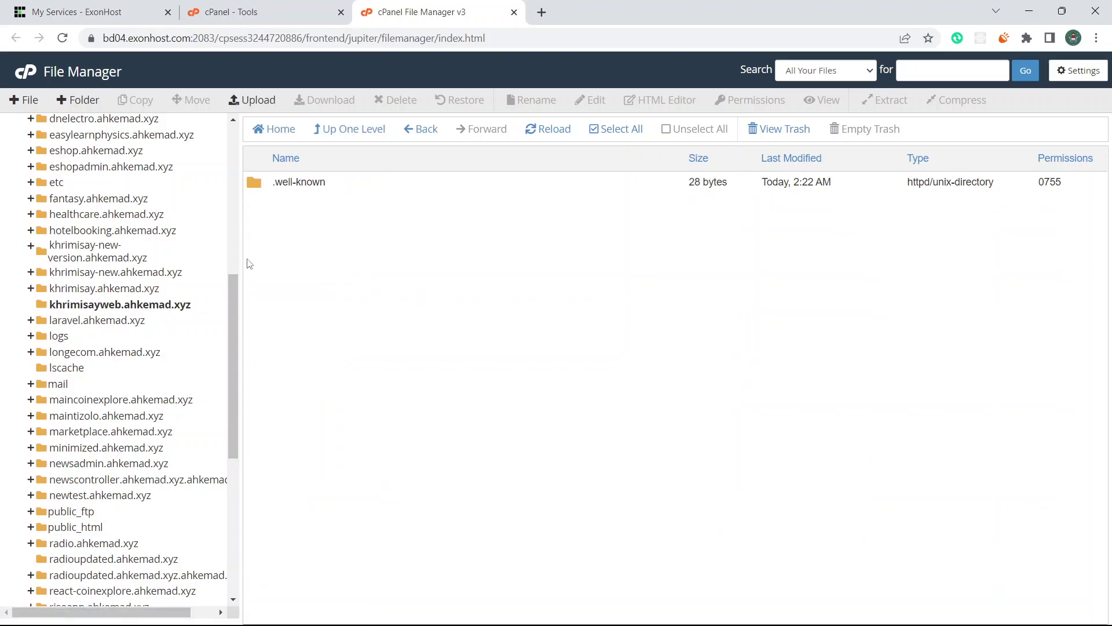
{"action": "left_click", "coordinate": [258, 187]}
{"action": "right_click", "coordinate": [258, 186]}
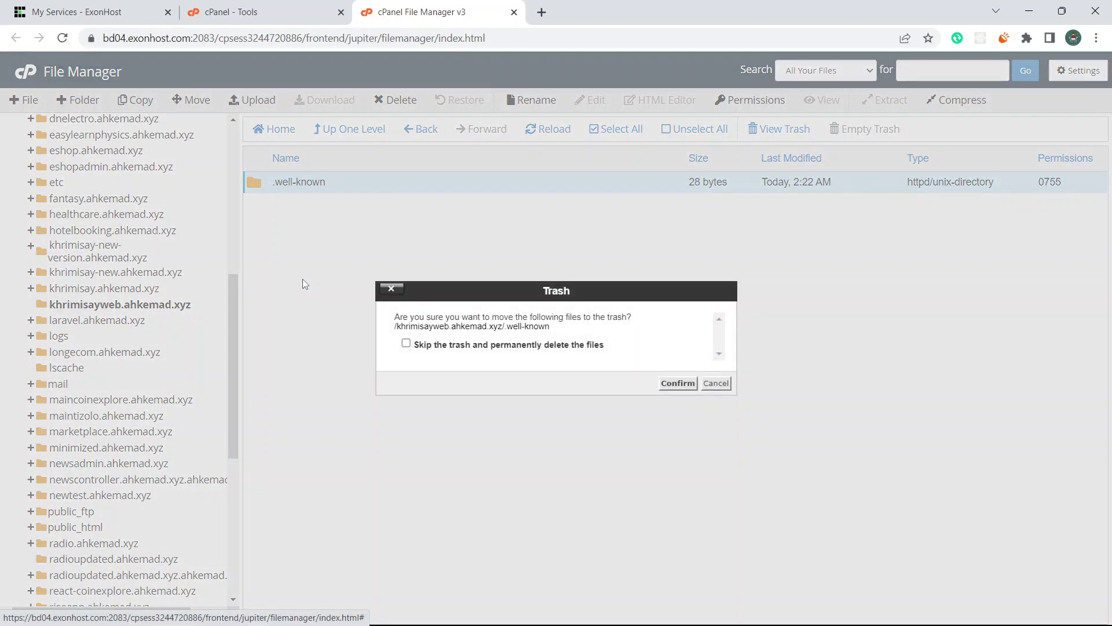
{"action": "left_click", "coordinate": [436, 344]}
{"action": "left_click", "coordinate": [676, 384]}
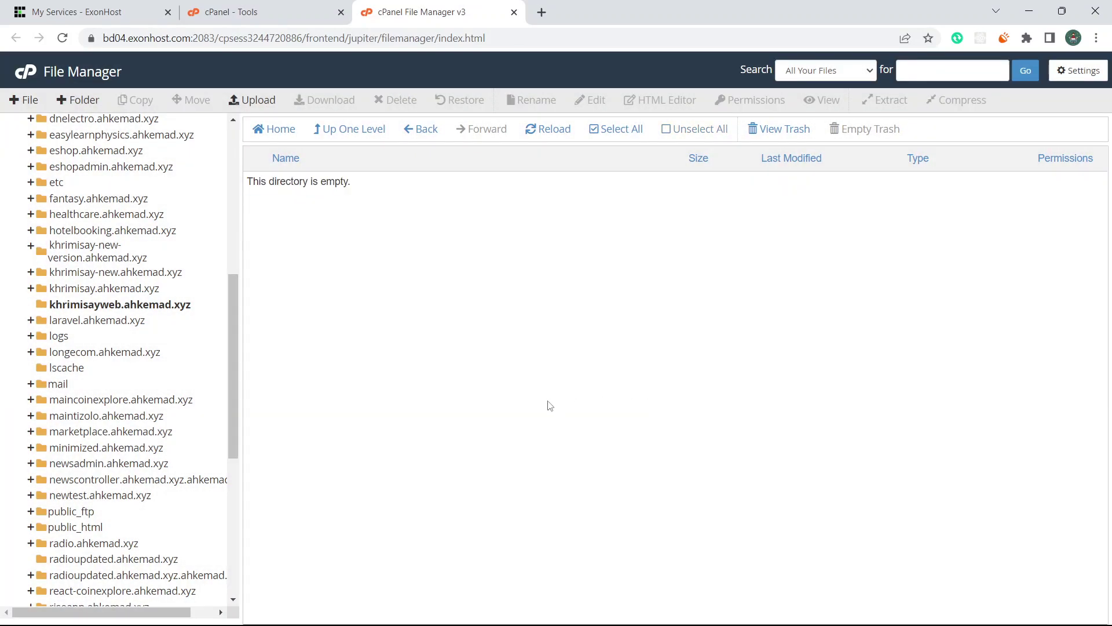
Open Upload for this folder and browse the file picker to Desktop > khrimisay_website
{"action": "left_click", "coordinate": [262, 102]}
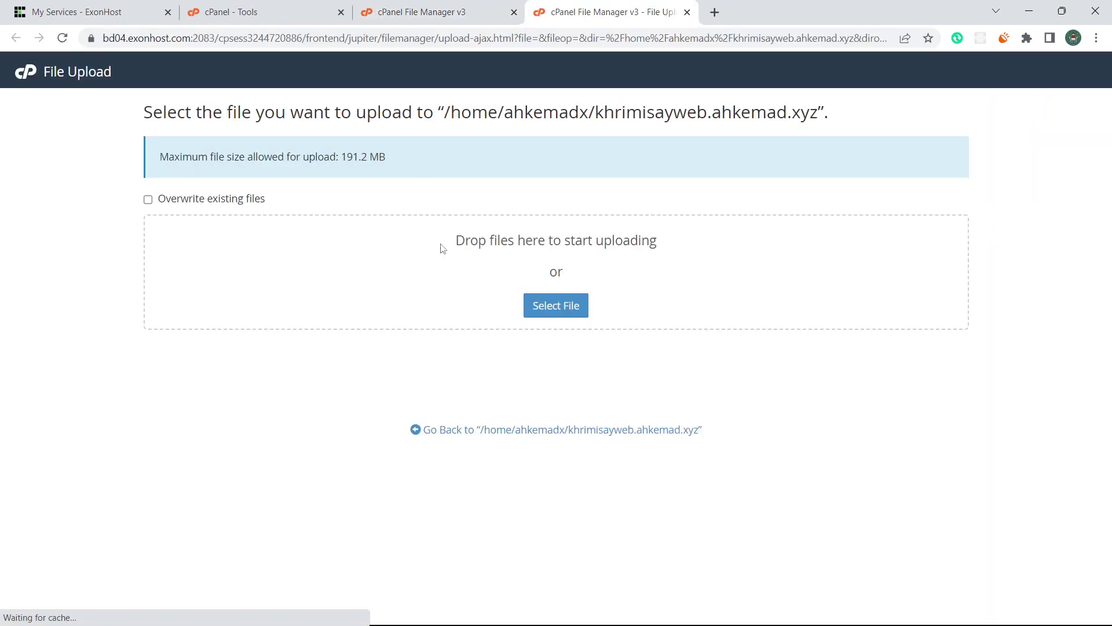
{"action": "left_click", "coordinate": [549, 308]}
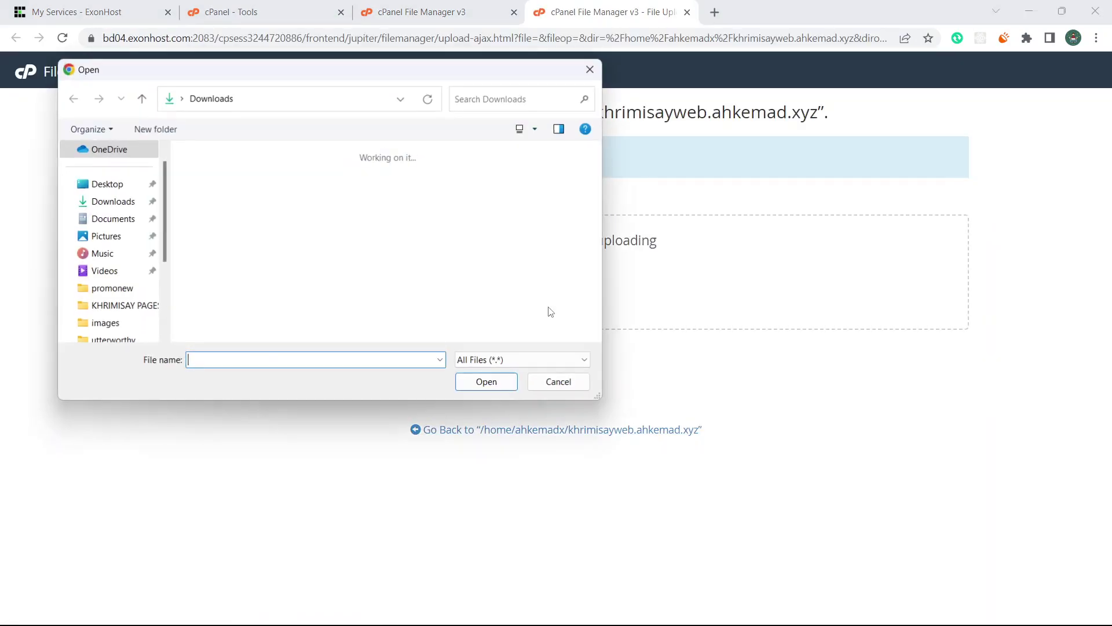
{"action": "left_click", "coordinate": [107, 201]}
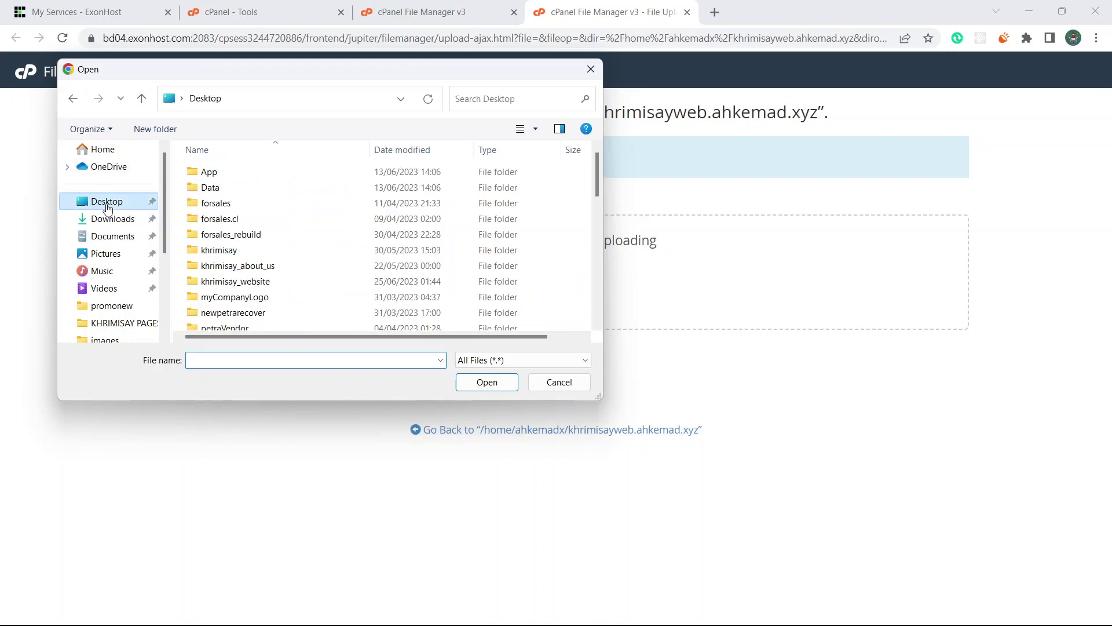
{"action": "scroll", "coordinate": [236, 205], "scroll_direction": "down", "scroll_amount": 2}
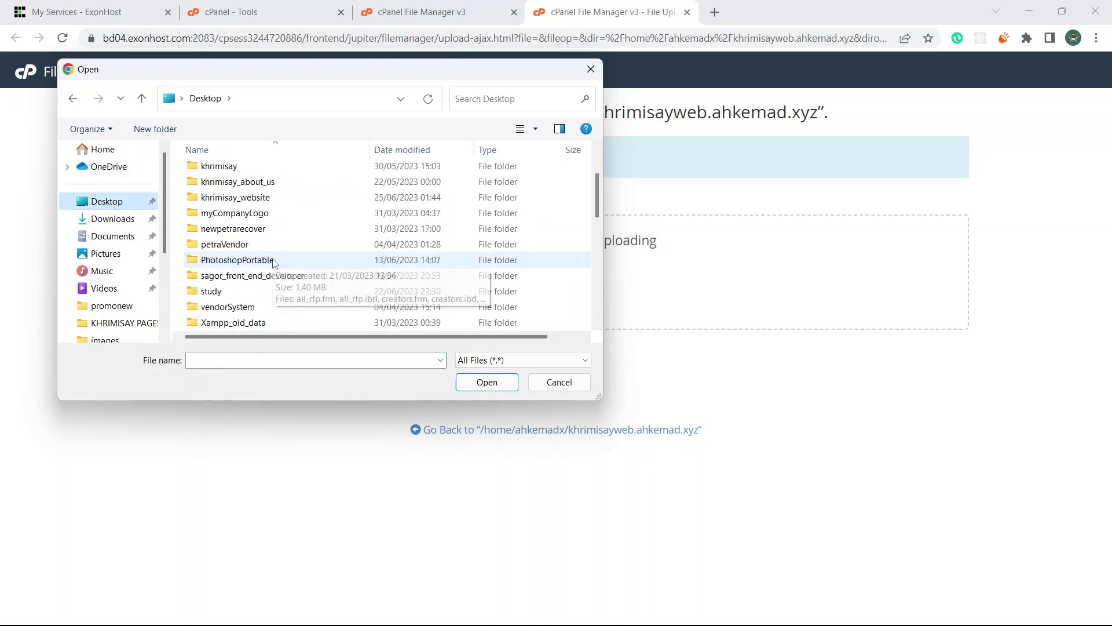
{"action": "double_click", "coordinate": [243, 203]}
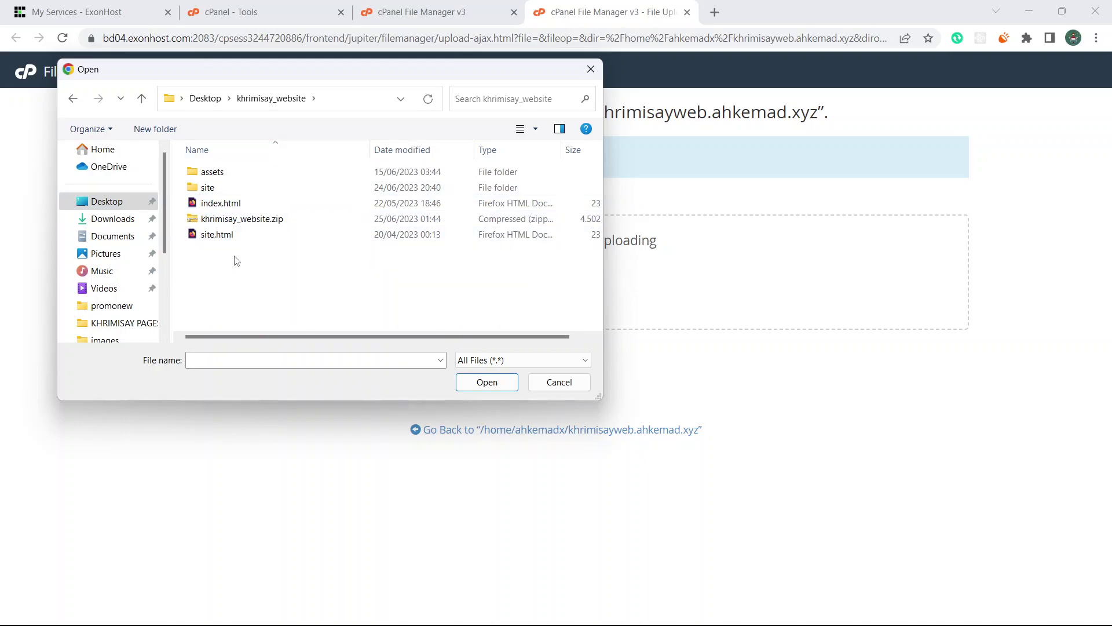
{"action": "left_click", "coordinate": [245, 243]}
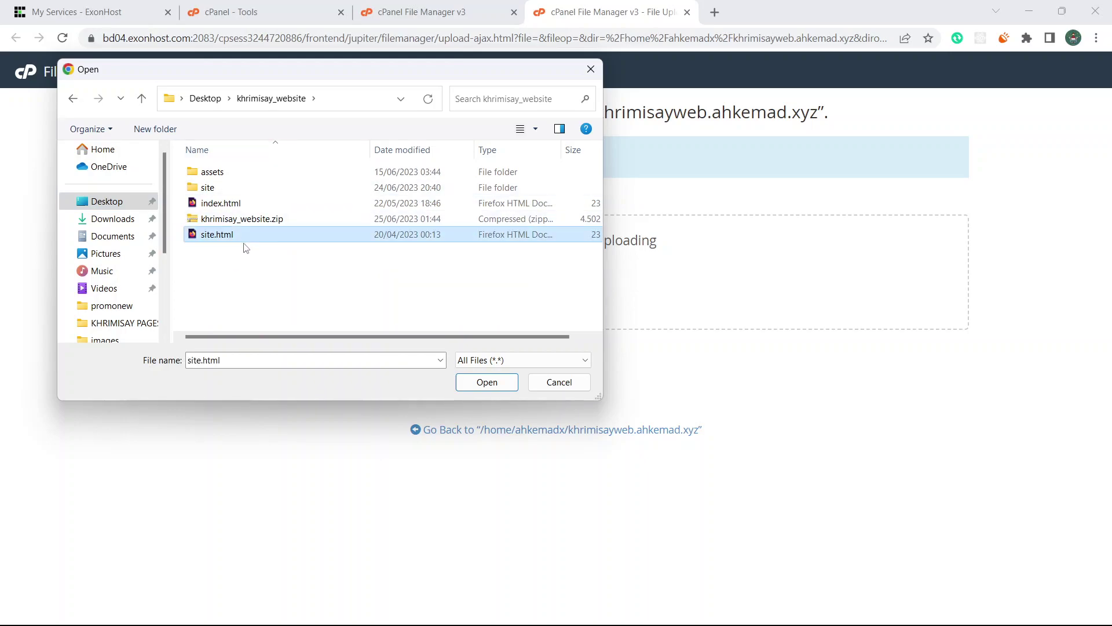
{"action": "left_click", "coordinate": [253, 264]}
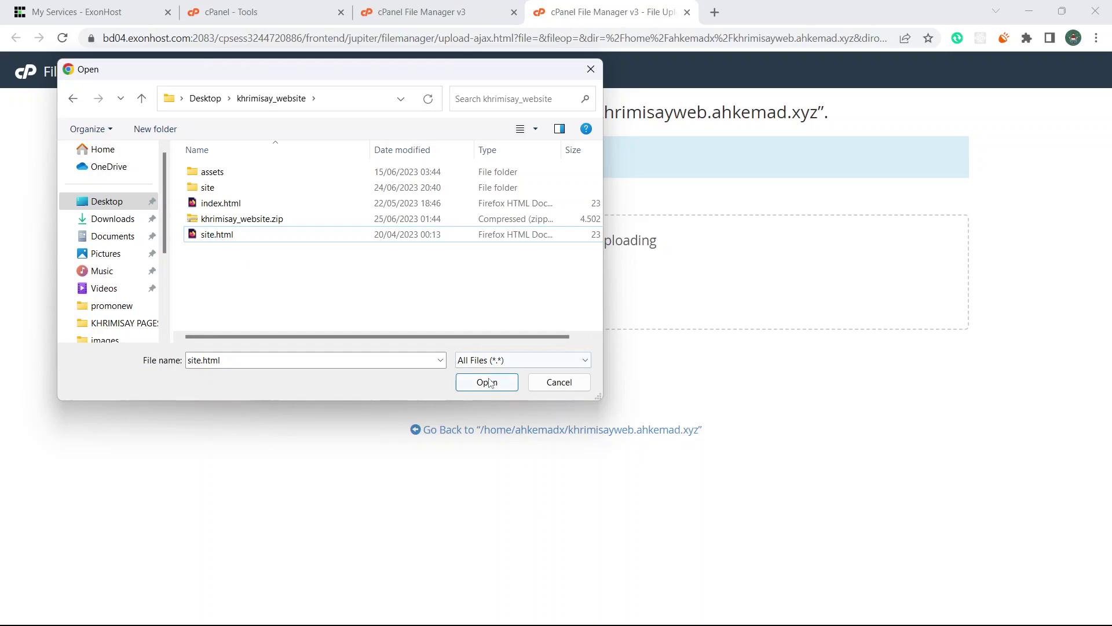
In File Explorer, select and copy all five items in khrimisay_website
{"action": "mouse_move", "coordinate": [531, 625]}
{"action": "left_click", "coordinate": [595, 608]}
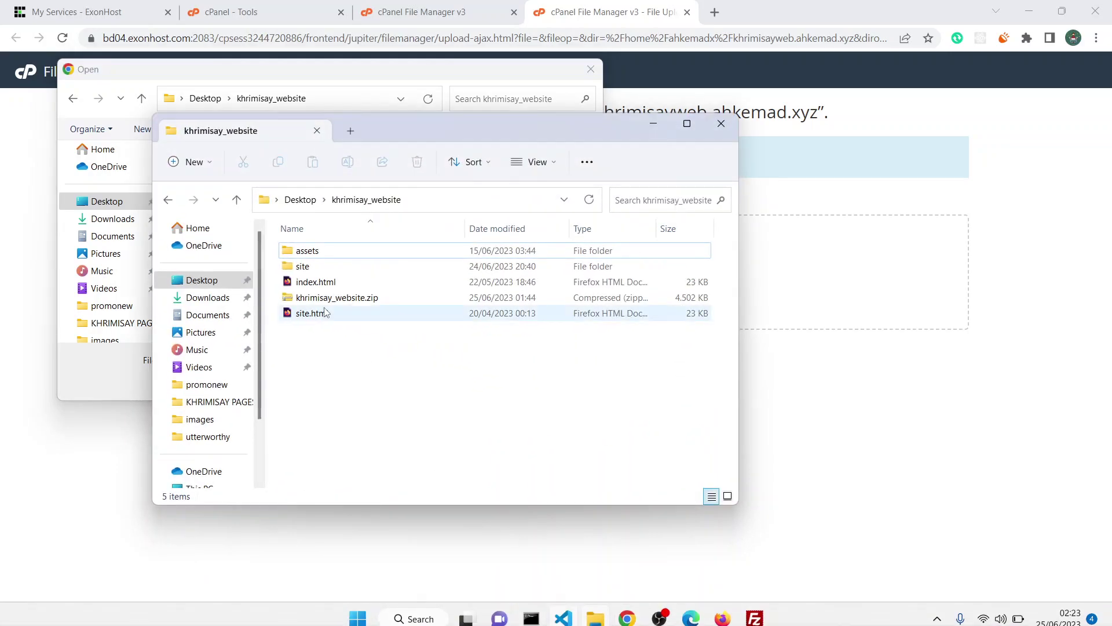
{"action": "left_click", "coordinate": [342, 372]}
{"action": "key", "text": "ctrl+a"}
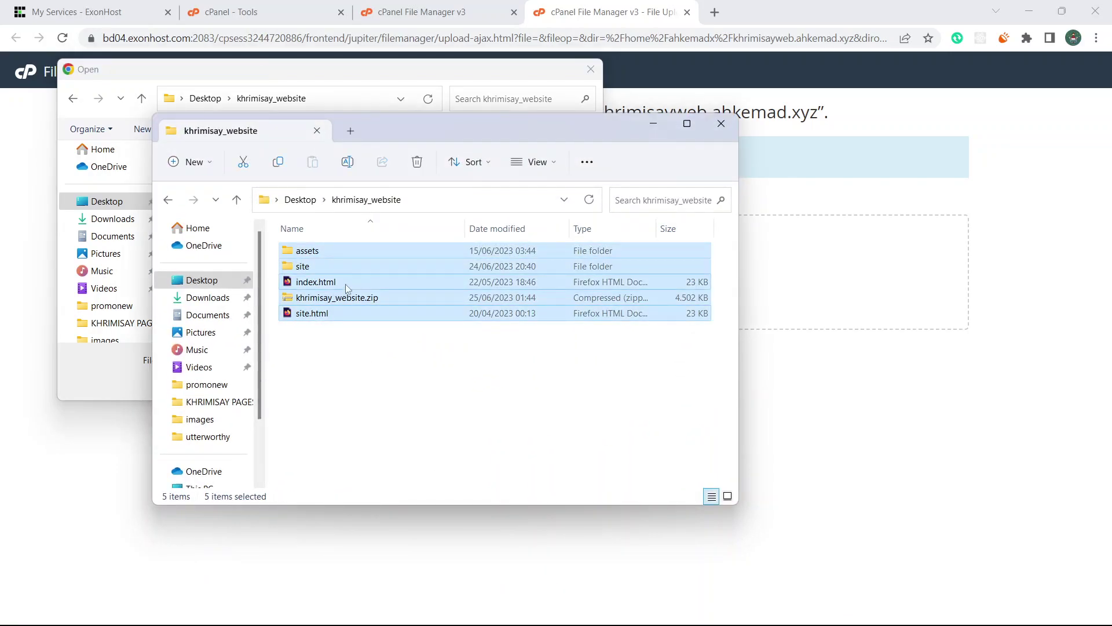
{"action": "right_click", "coordinate": [368, 259]}
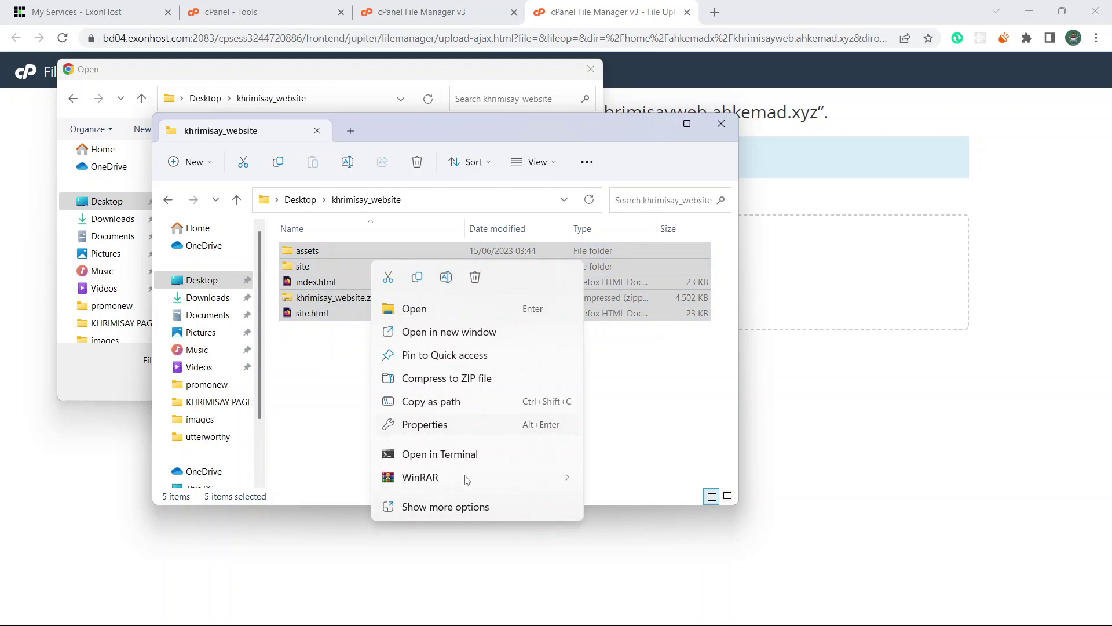
{"action": "left_click", "coordinate": [464, 510]}
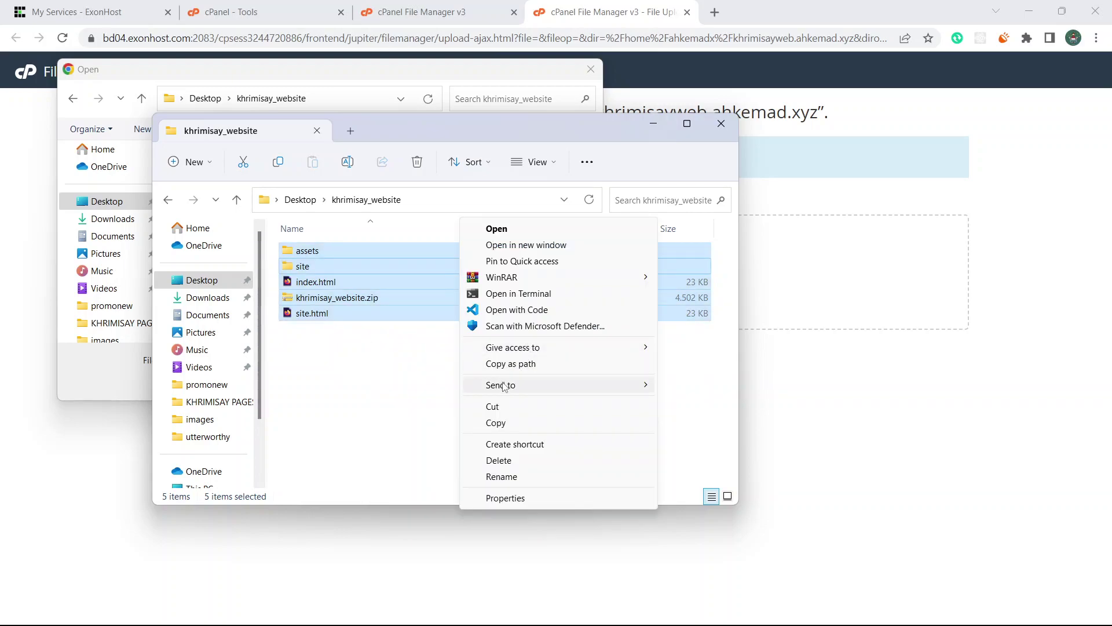
{"action": "mouse_move", "coordinate": [504, 386]}
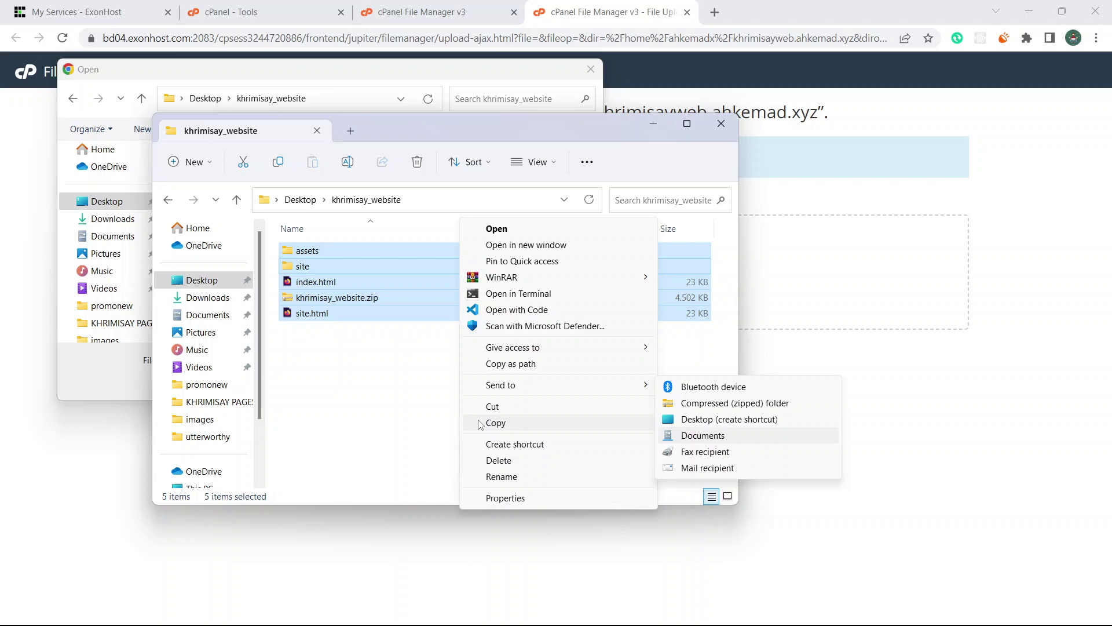
{"action": "left_click", "coordinate": [374, 401]}
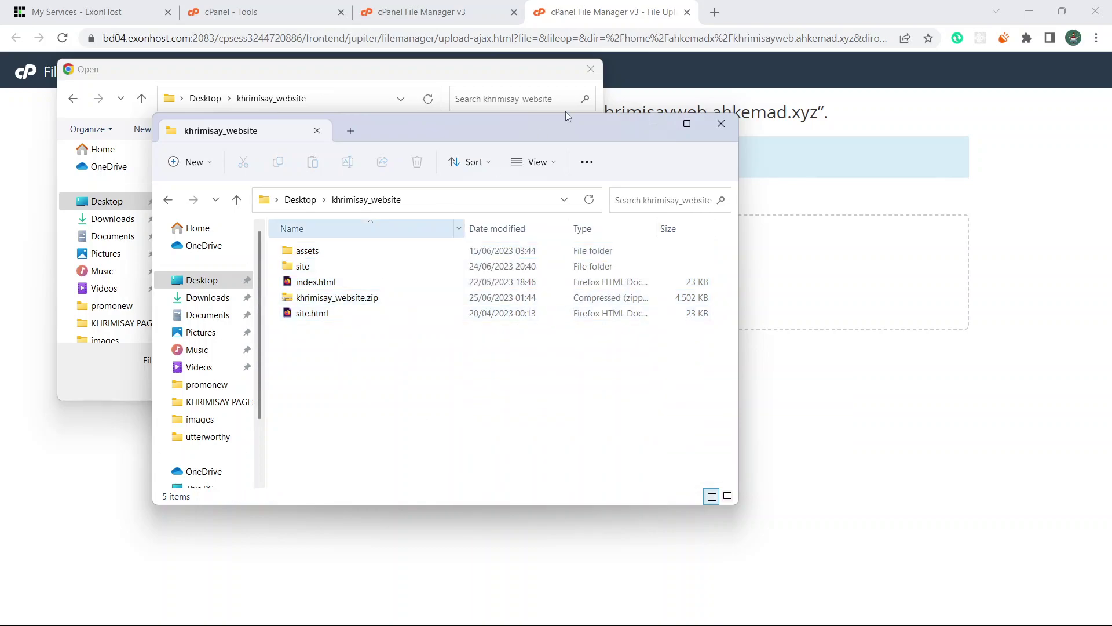
Close the file picker and select khrimisay_website.zip in the Explorer window
{"action": "left_click", "coordinate": [591, 69]}
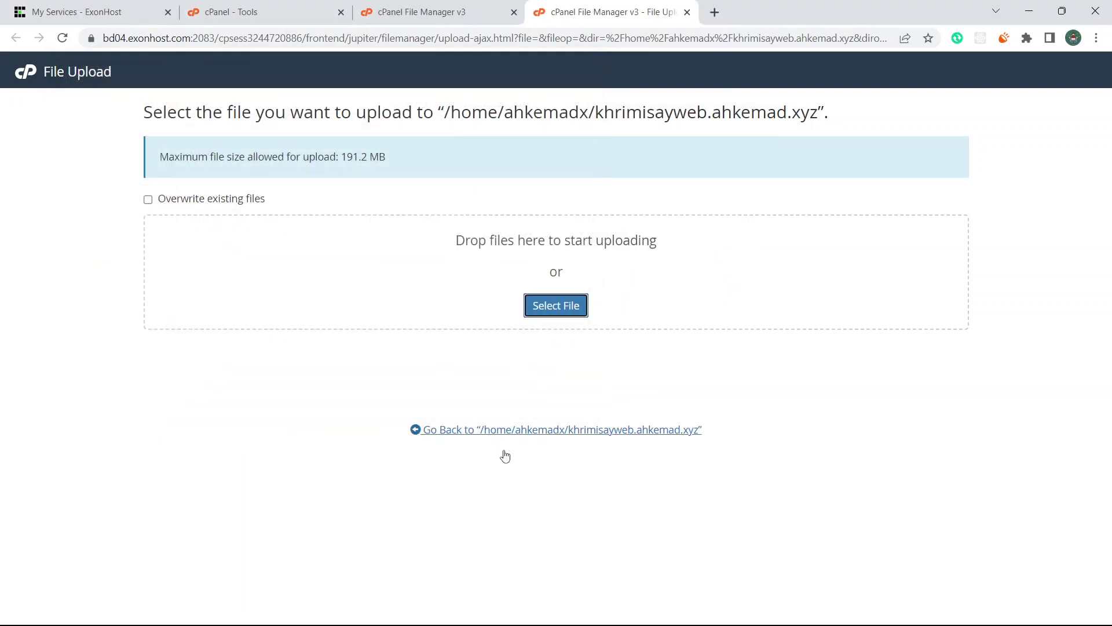
{"action": "left_click", "coordinate": [588, 613]}
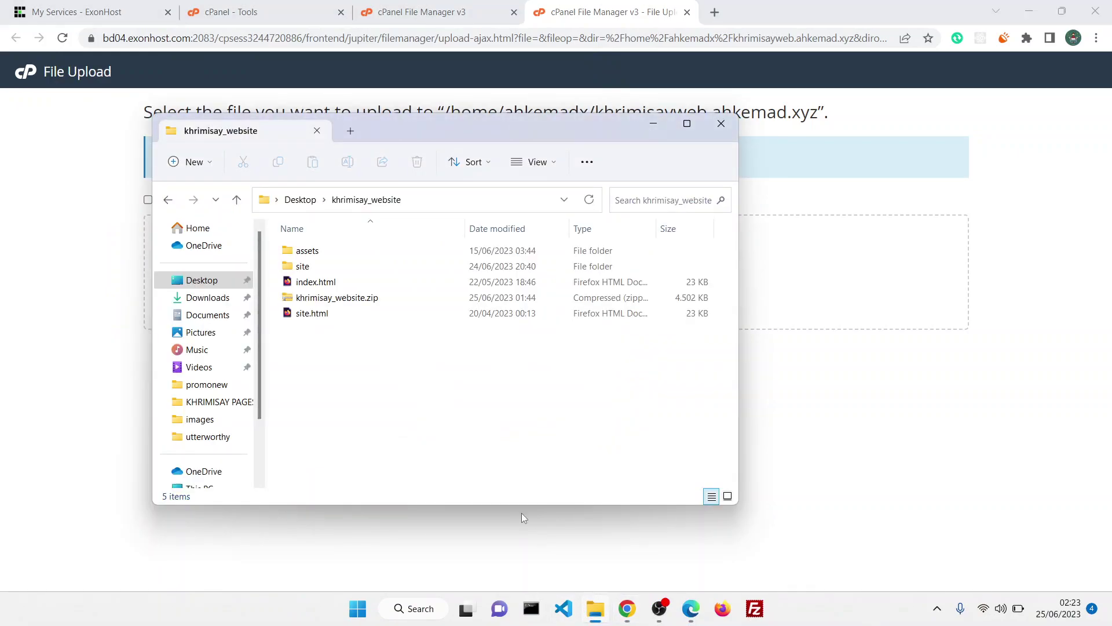
{"action": "left_click", "coordinate": [336, 298]}
Drag khrimisay_website.zip onto the upload drop zone, then return to the folder listing
{"action": "left_click_drag", "start_coordinate": [796, 281], "coordinate": [822, 281]}
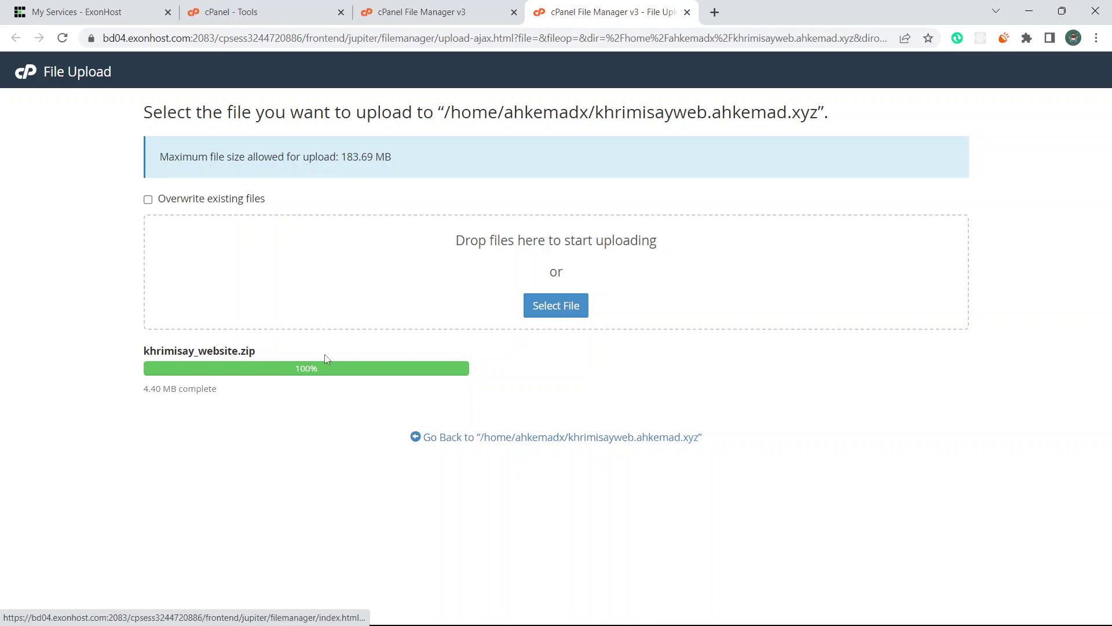
{"action": "left_click", "coordinate": [569, 439]}
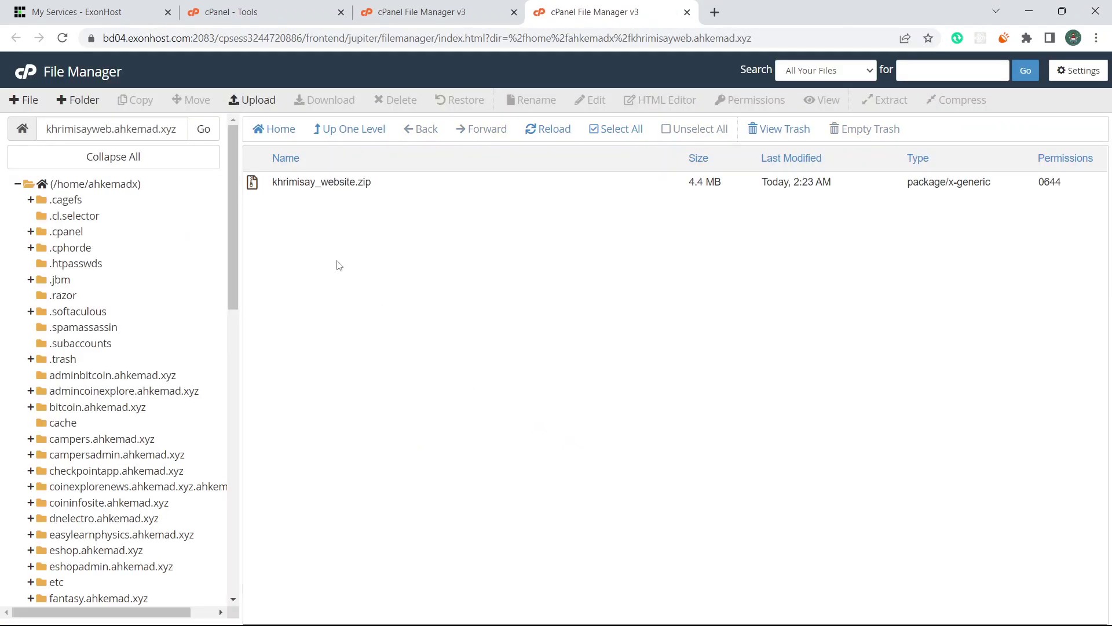
Extract khrimisay_website.zip into khrimisayweb.ahkemad.xyz and close the extraction results
{"action": "left_click", "coordinate": [254, 184]}
{"action": "right_click", "coordinate": [254, 185]}
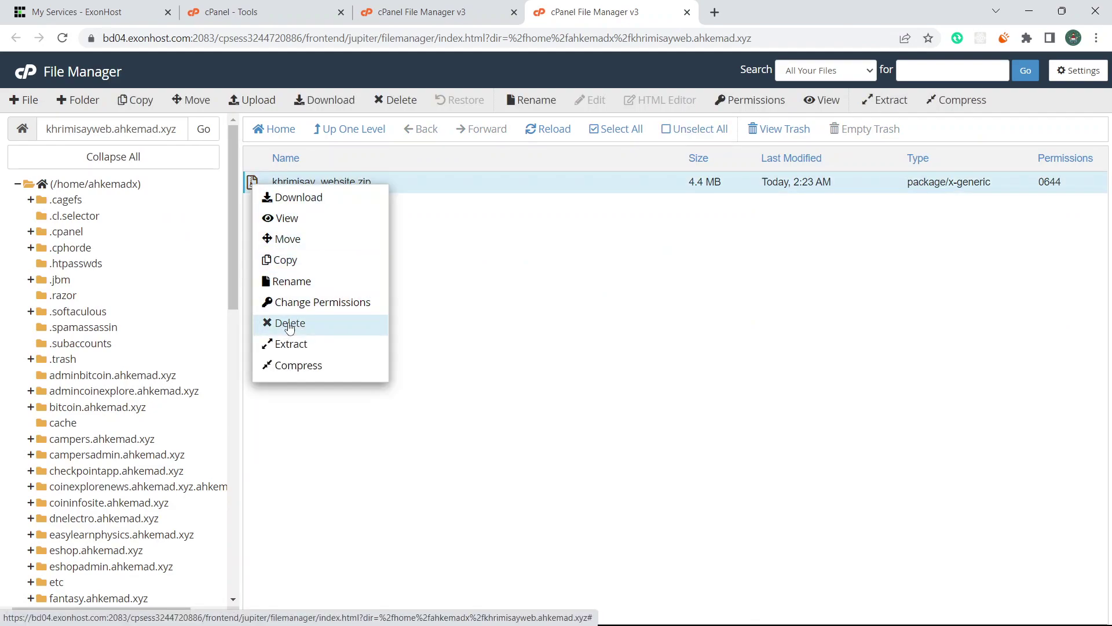
{"action": "left_click", "coordinate": [288, 345]}
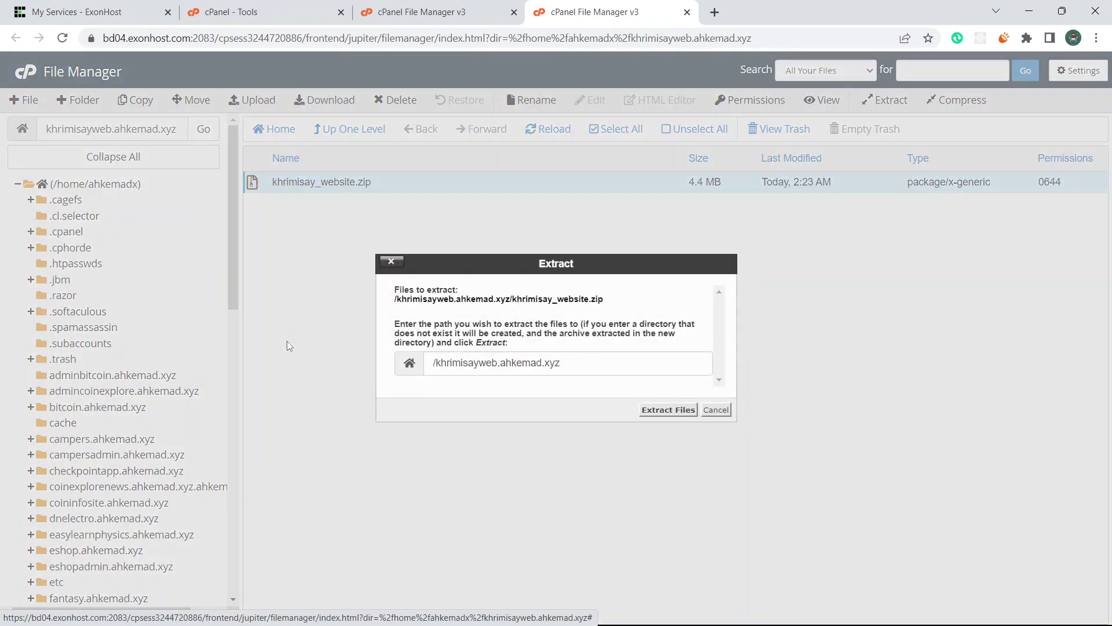
{"action": "left_click", "coordinate": [665, 415]}
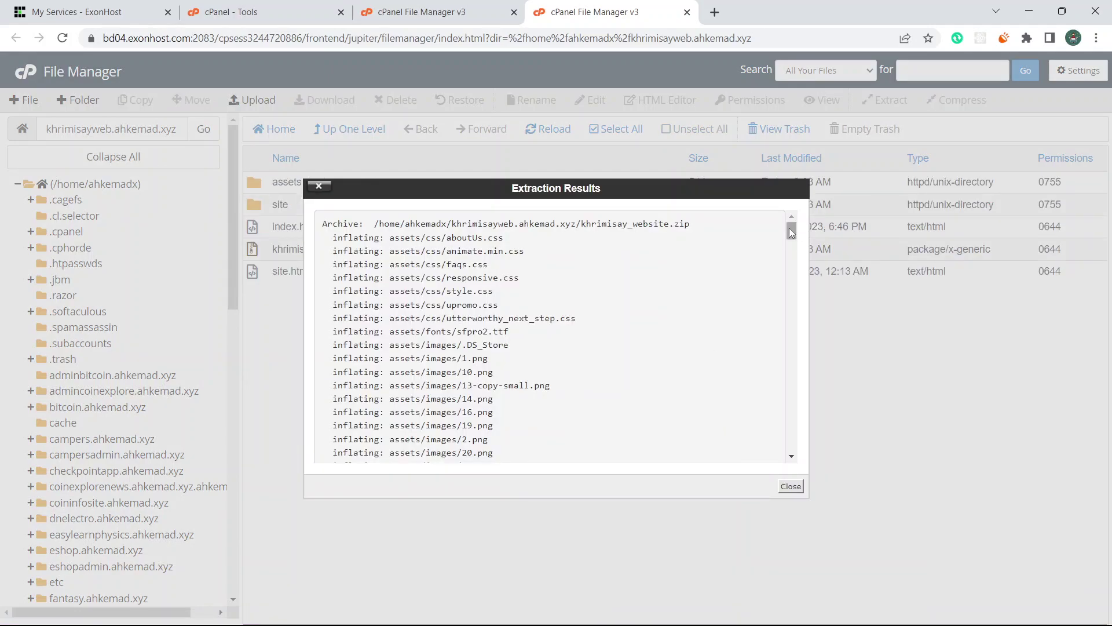
{"action": "left_click_drag", "start_coordinate": [792, 232], "coordinate": [818, 506]}
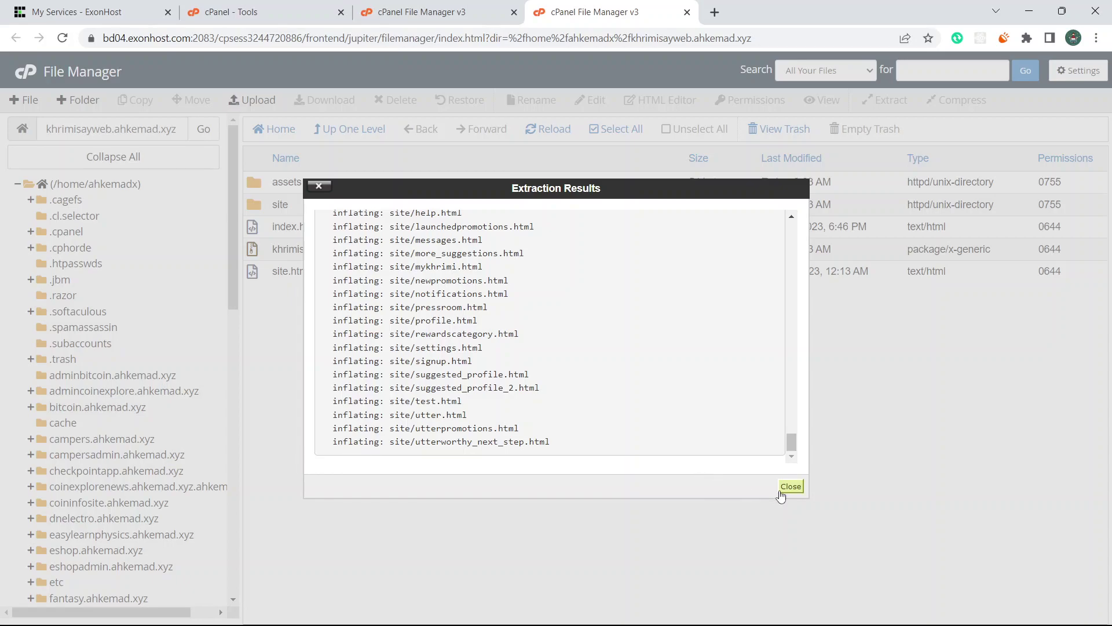
{"action": "left_click", "coordinate": [791, 486]}
Permanently delete khrimisay_website.zip with Skip the trash ticked
{"action": "left_click", "coordinate": [265, 250]}
{"action": "right_click", "coordinate": [262, 249]}
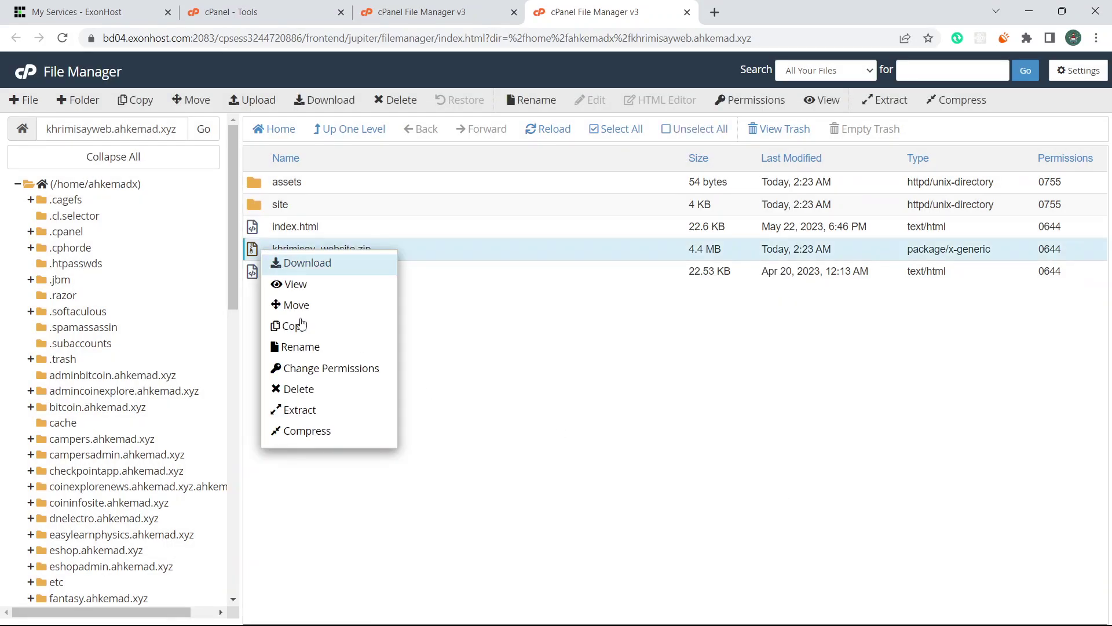
{"action": "left_click", "coordinate": [297, 405]}
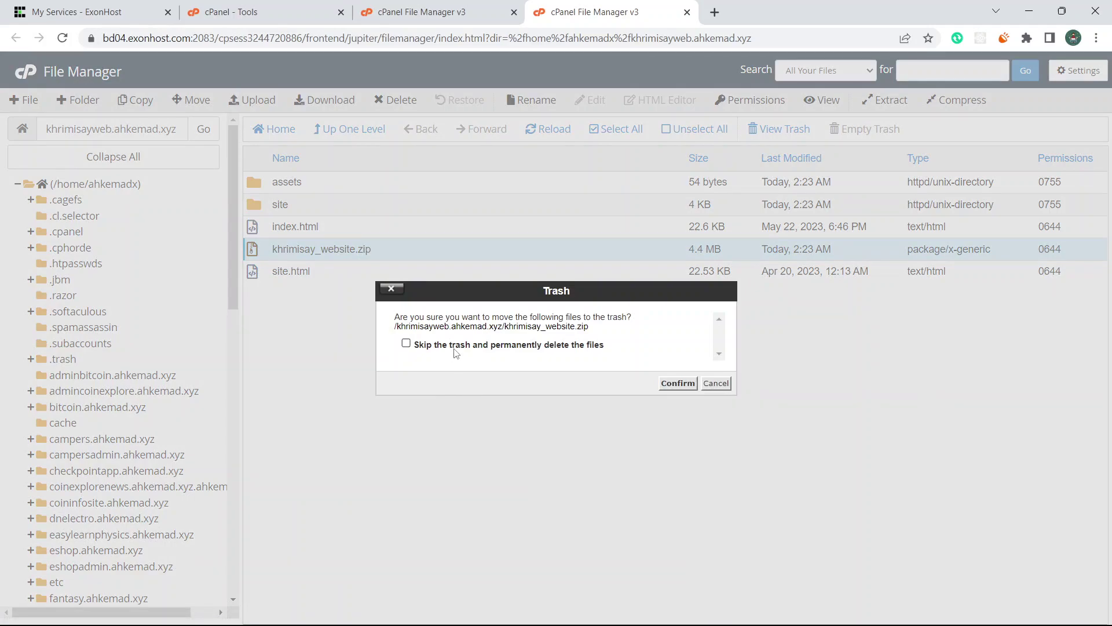
{"action": "left_click", "coordinate": [455, 346]}
{"action": "left_click", "coordinate": [677, 383]}
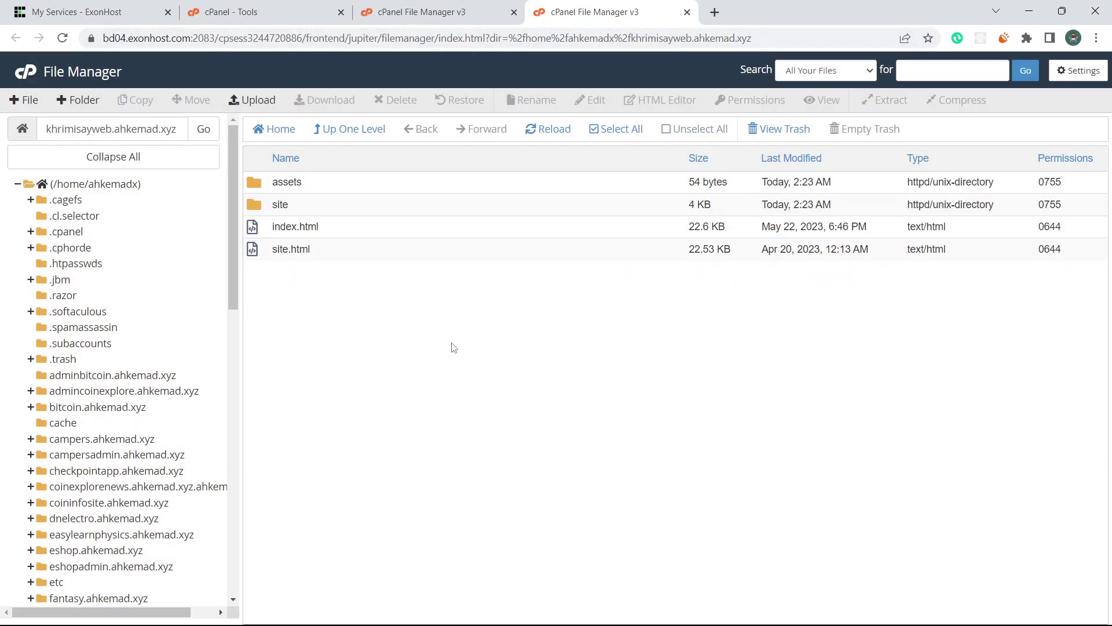
Close the duplicate File Manager tab and return to the cPanel Tools page
{"action": "left_click", "coordinate": [470, 12]}
{"action": "left_click", "coordinate": [574, 12]}
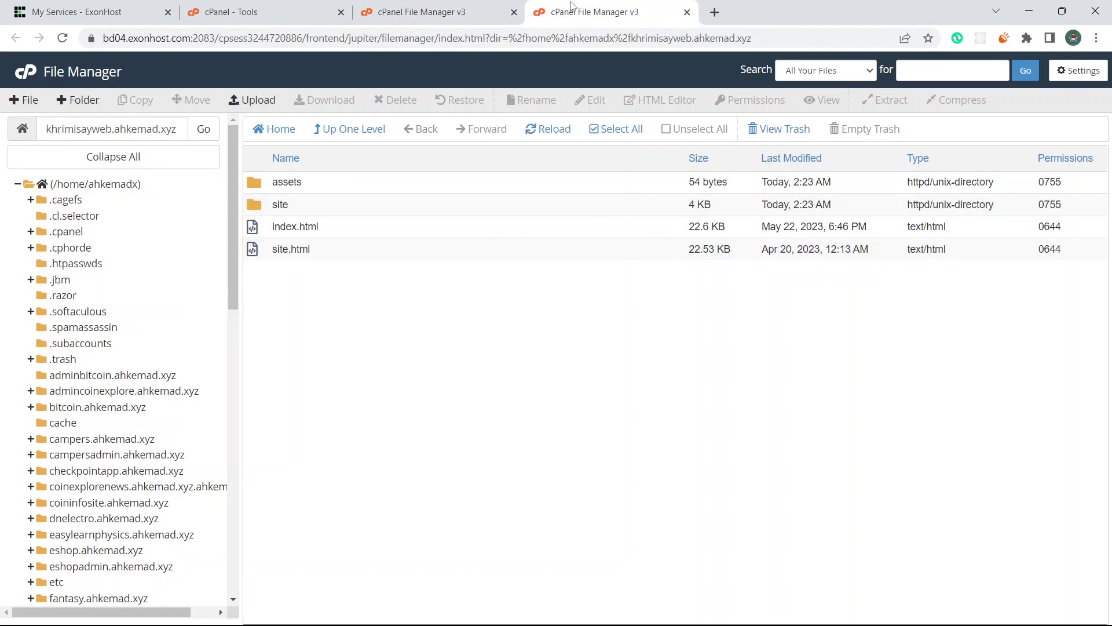
{"action": "left_click", "coordinate": [515, 13]}
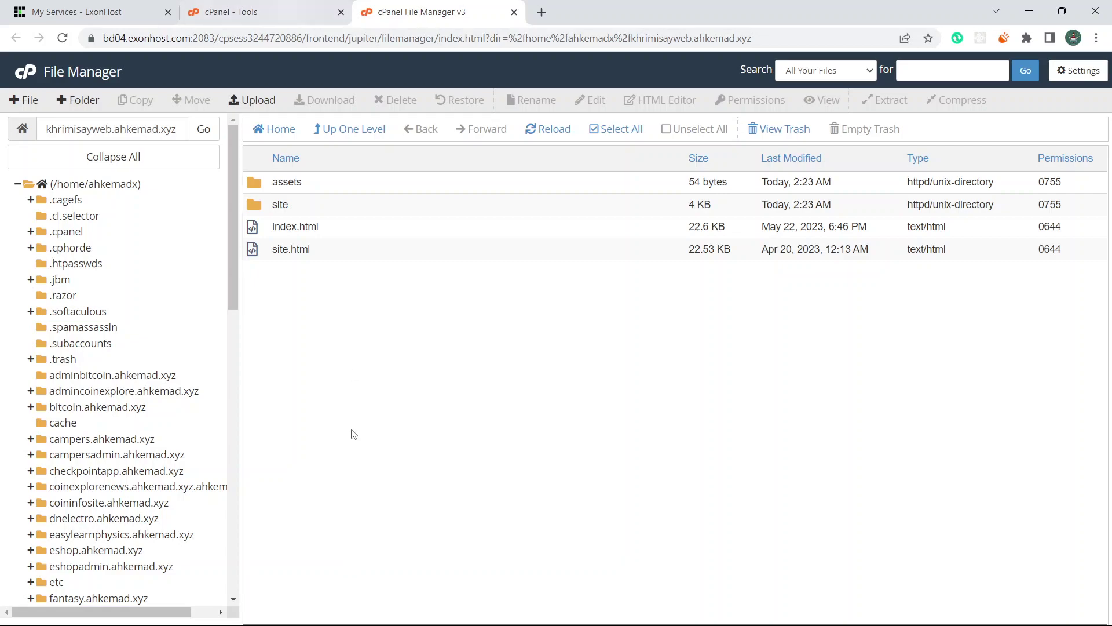
{"action": "left_click", "coordinate": [274, 11]}
Go to MySQL Databases under Databases and focus the New Database name field
{"action": "scroll", "coordinate": [296, 400], "scroll_direction": "down", "scroll_amount": 3}
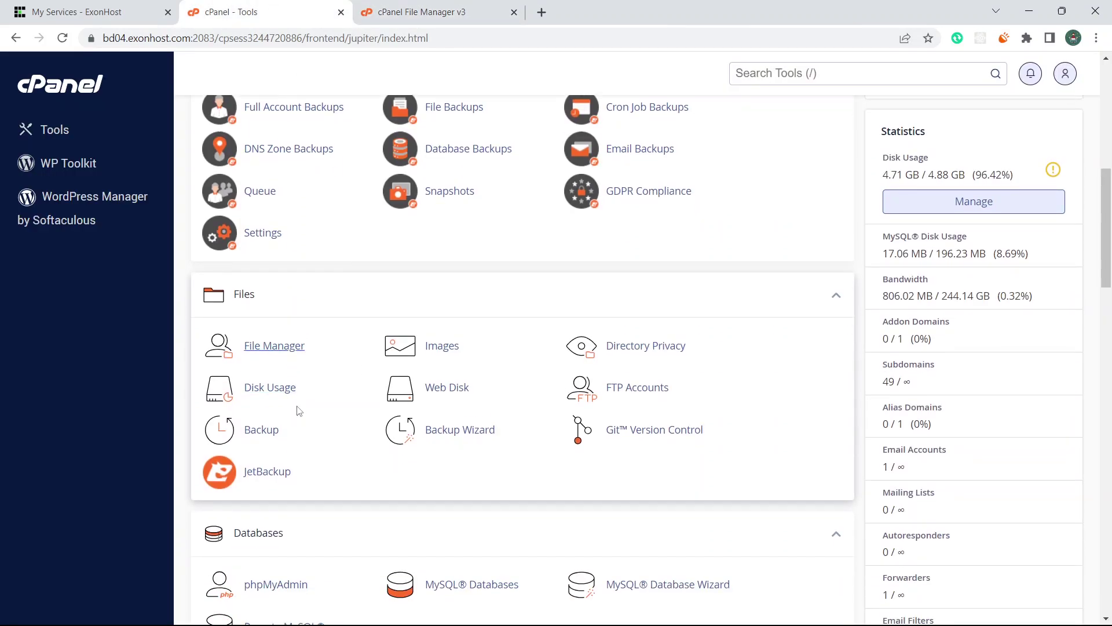
{"action": "scroll", "coordinate": [294, 355], "scroll_direction": "down", "scroll_amount": 3}
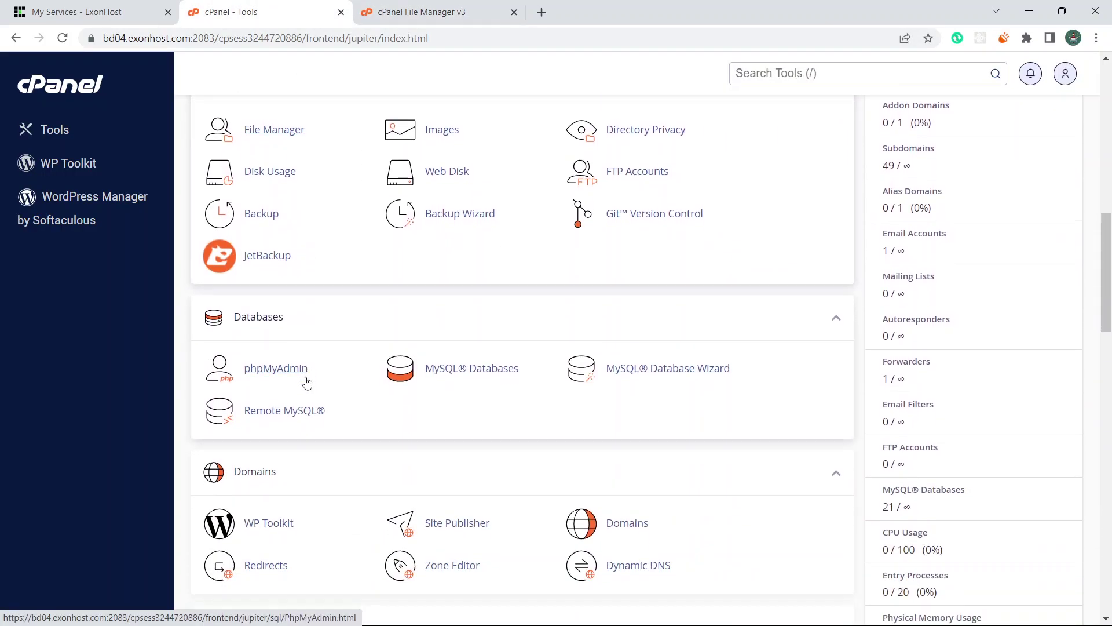
{"action": "scroll", "coordinate": [385, 332], "scroll_direction": "down", "scroll_amount": 1}
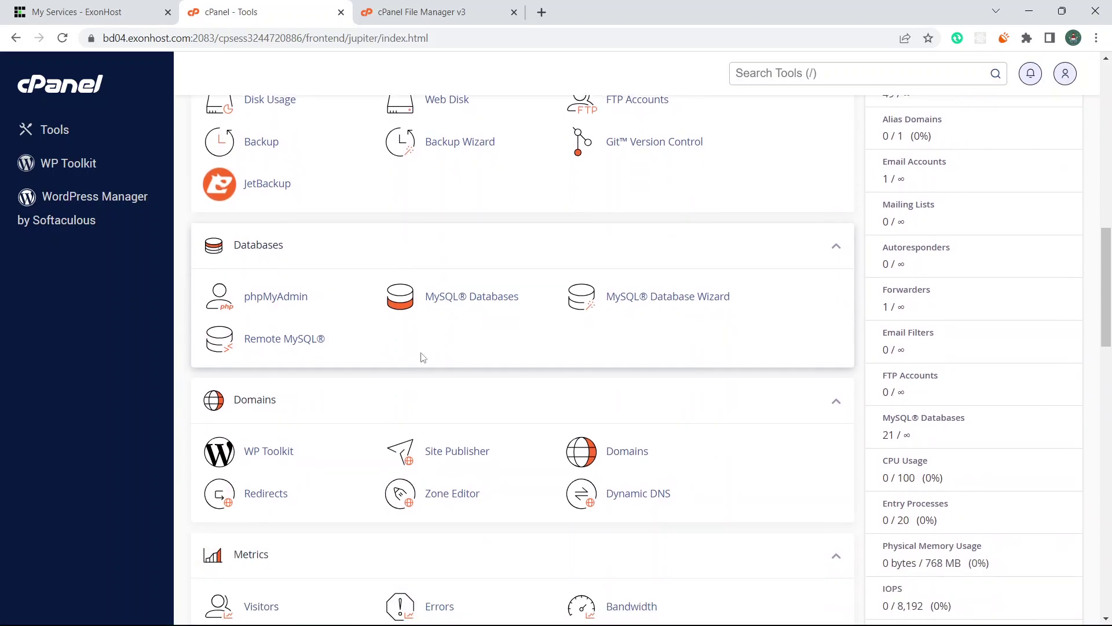
{"action": "left_click", "coordinate": [479, 297]}
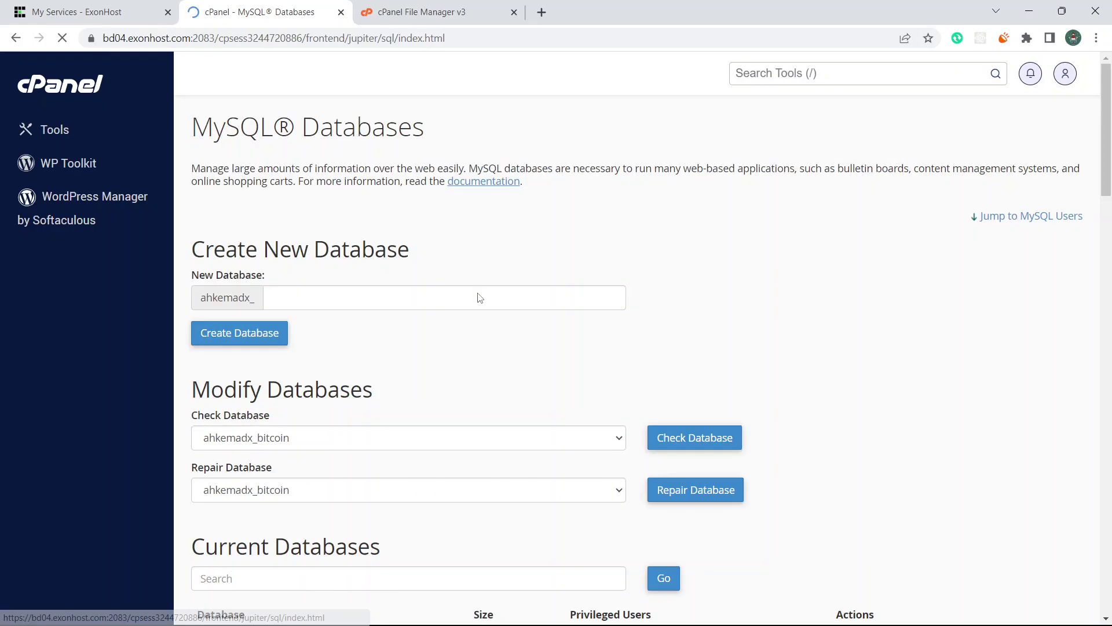
{"action": "left_click", "coordinate": [352, 304]}
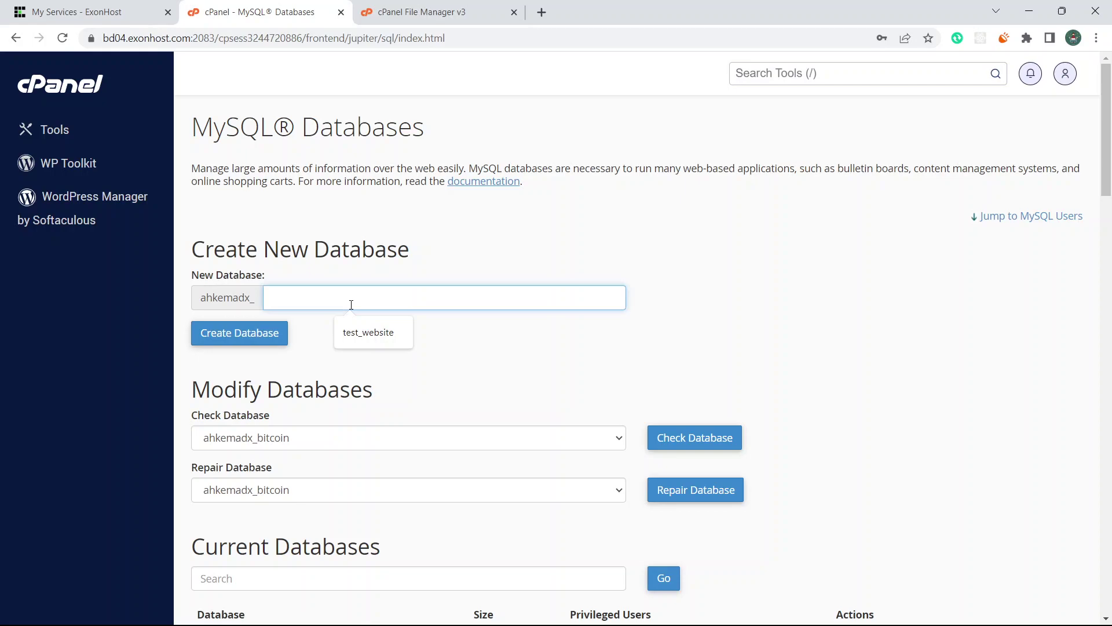
{"action": "scroll", "coordinate": [324, 410], "scroll_direction": "down", "scroll_amount": 2}
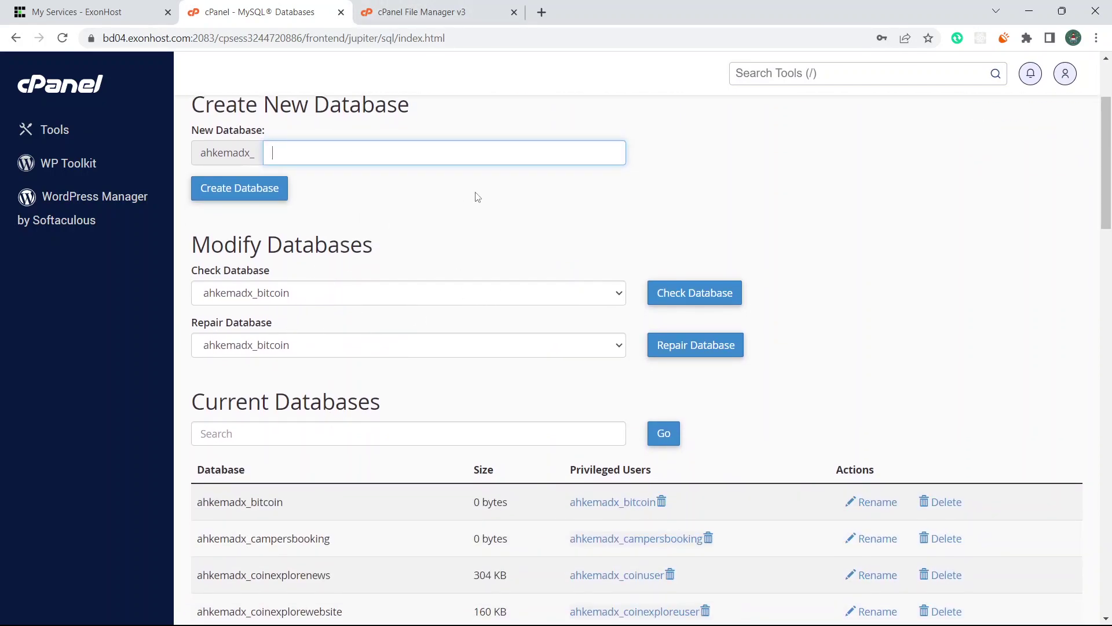
Back in File Manager, select the khrimisayweb.ahkemad.xyz folder name in the tree
{"action": "left_click", "coordinate": [452, 7]}
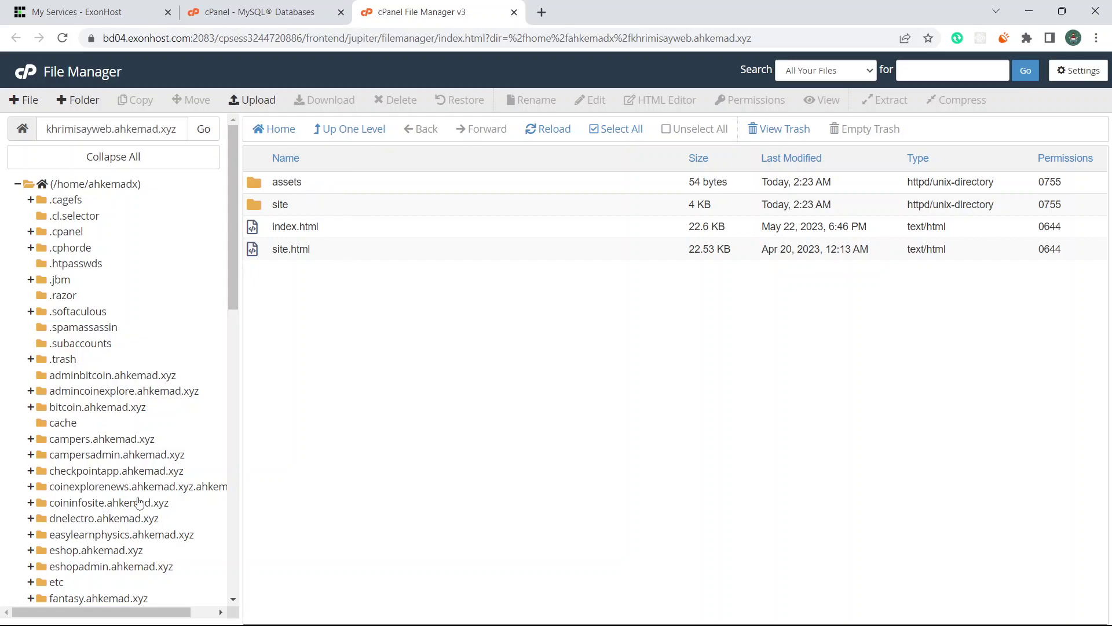
{"action": "scroll", "coordinate": [141, 498], "scroll_direction": "down", "scroll_amount": 8}
{"action": "scroll", "coordinate": [143, 478], "scroll_direction": "up", "scroll_amount": 1}
{"action": "left_click_drag", "start_coordinate": [14, 269], "coordinate": [190, 270]}
{"action": "key", "text": "ctrl+c"}
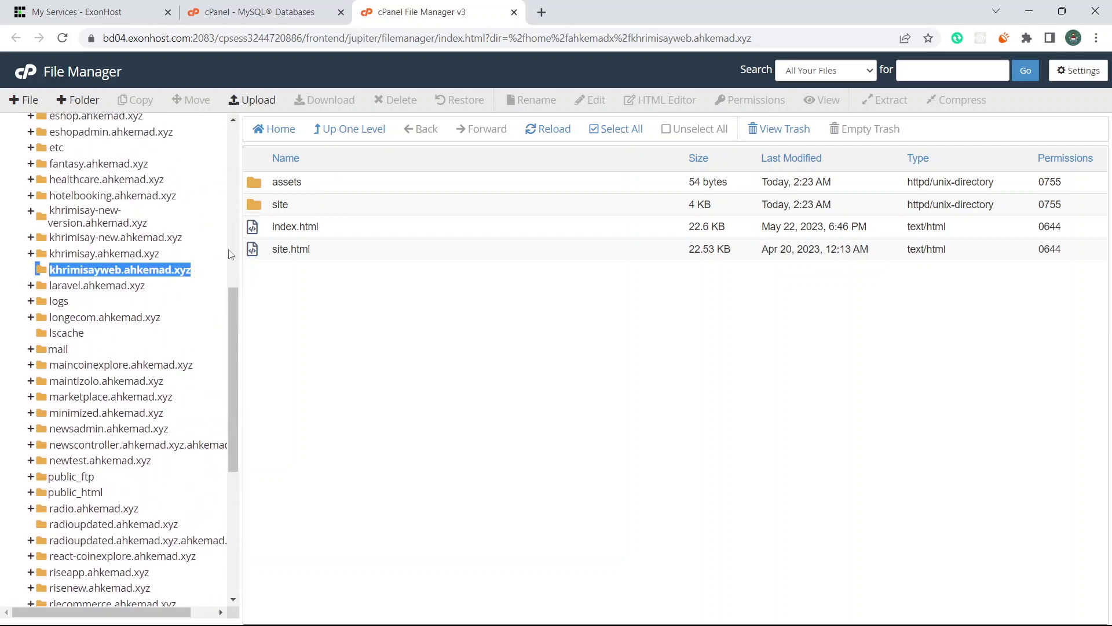
Load the pasted subdomain address khrimisayweb.ahkemad.xyz in a new Chrome tab
{"action": "left_click", "coordinate": [542, 12]}
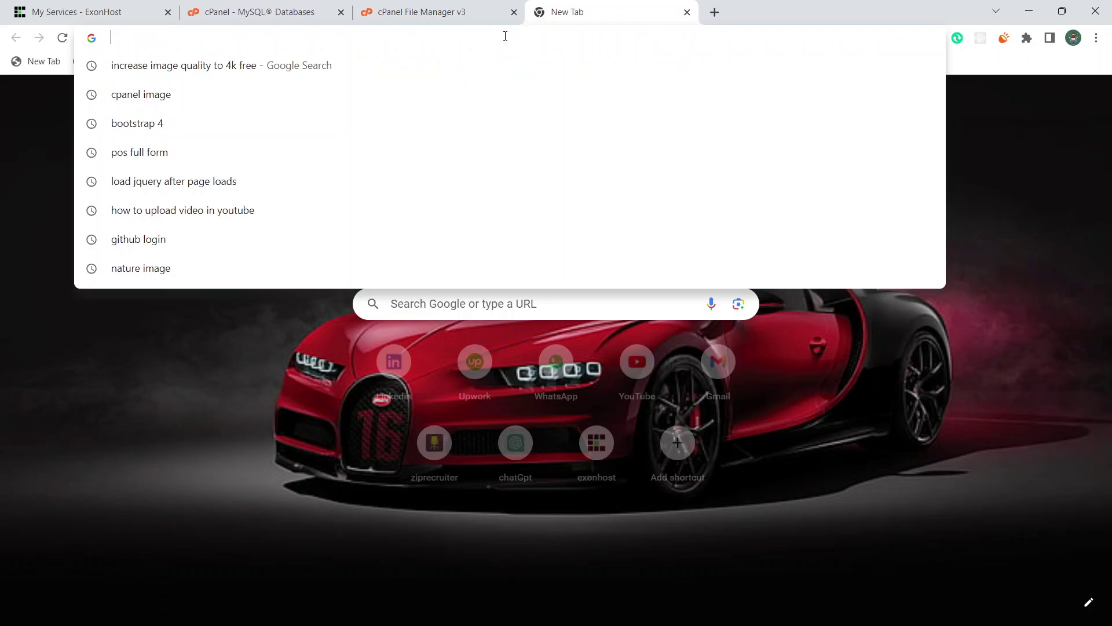
{"action": "key", "text": "ctrl+v"}
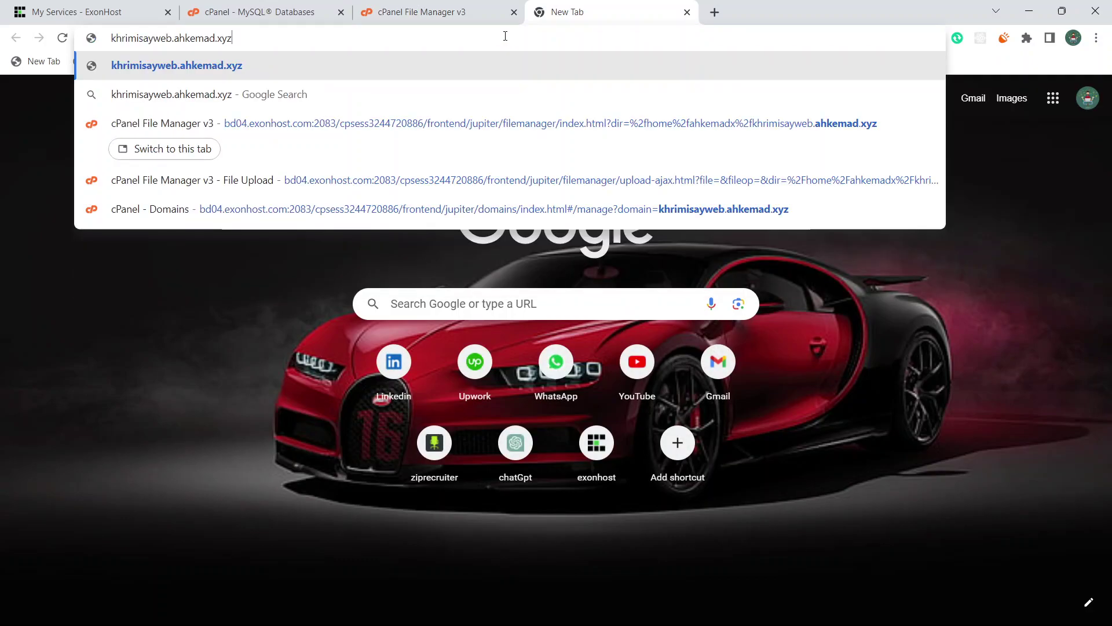
{"action": "key", "text": "Return"}
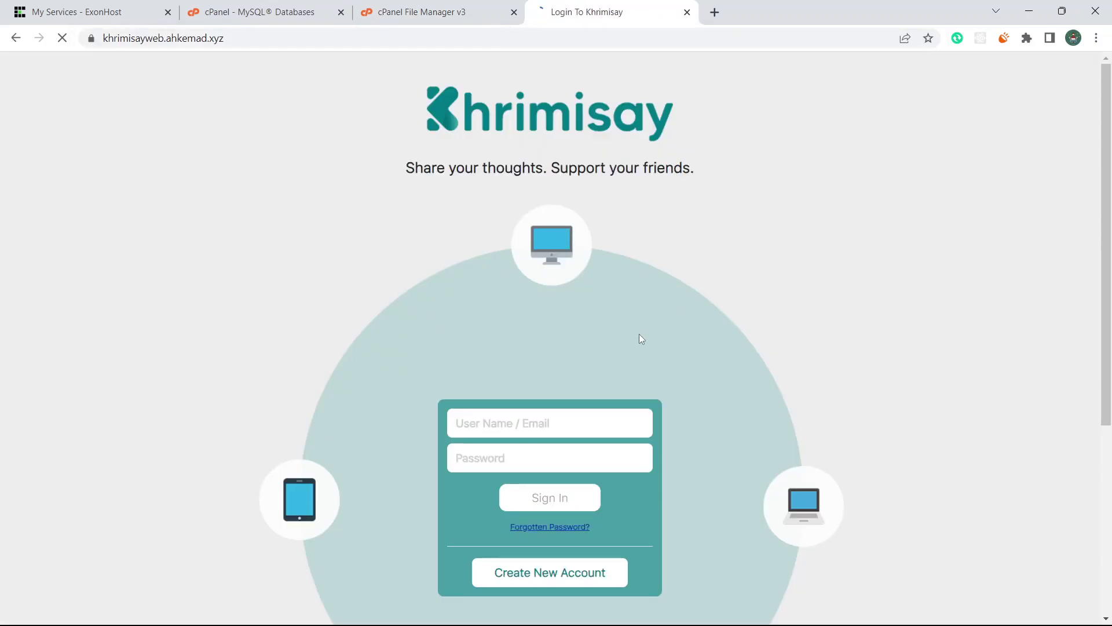
{"action": "scroll", "coordinate": [639, 338], "scroll_direction": "down", "scroll_amount": 5}
{"action": "scroll", "coordinate": [293, 137], "scroll_direction": "up", "scroll_amount": 2}
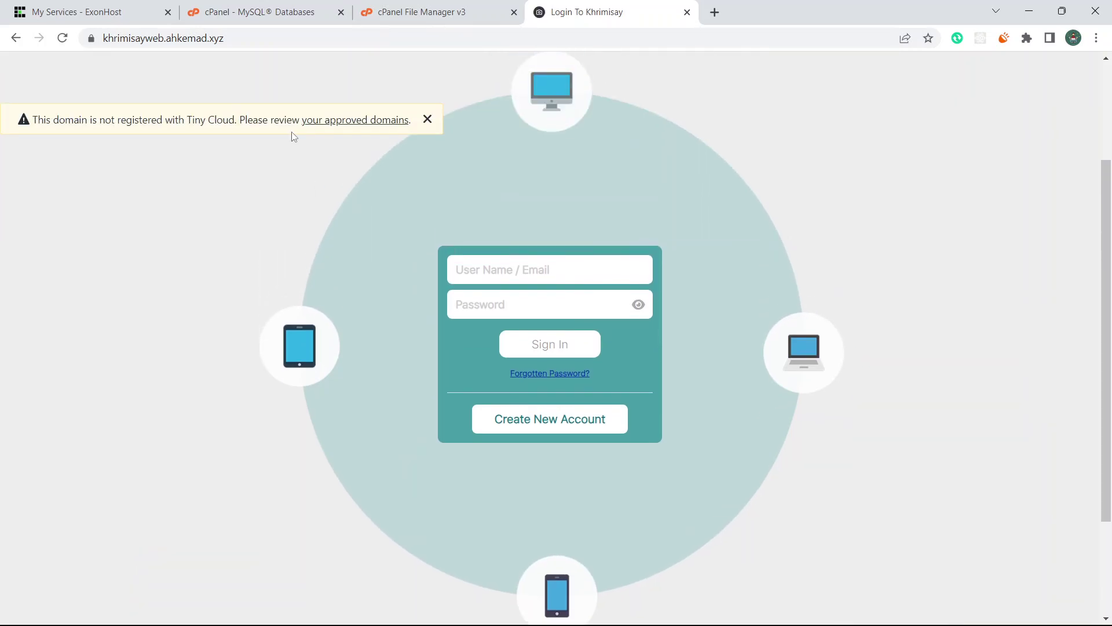
Extend the address with /site/utter.html and load the feed page
{"action": "left_click", "coordinate": [265, 35]}
{"action": "left_click", "coordinate": [311, 33]}
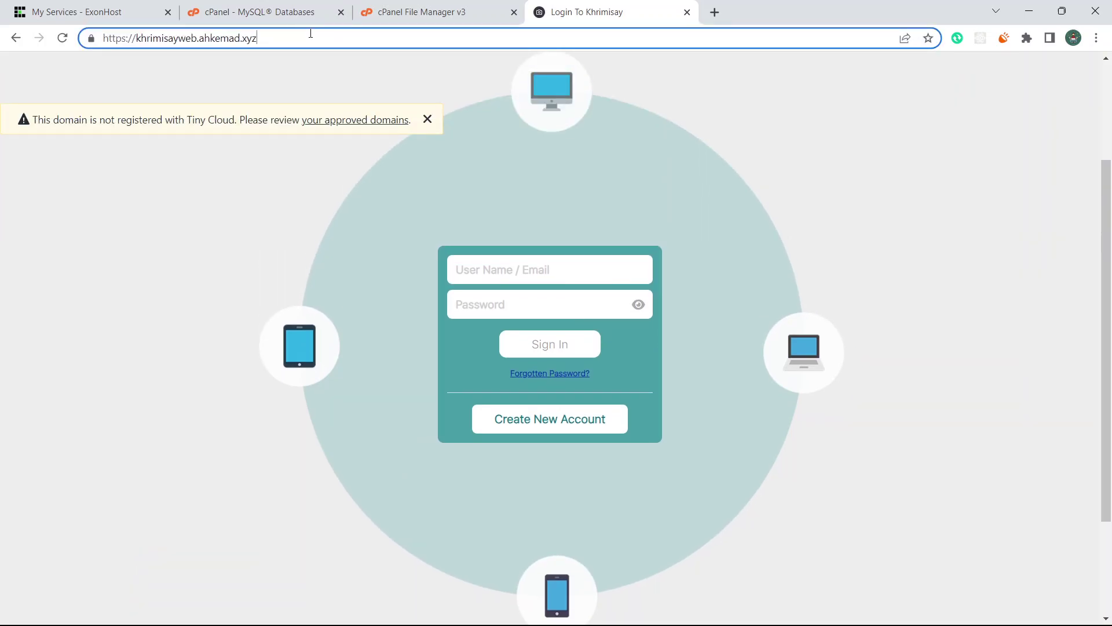
{"action": "type", "text": "/"}
{"action": "type", "text": "site"}
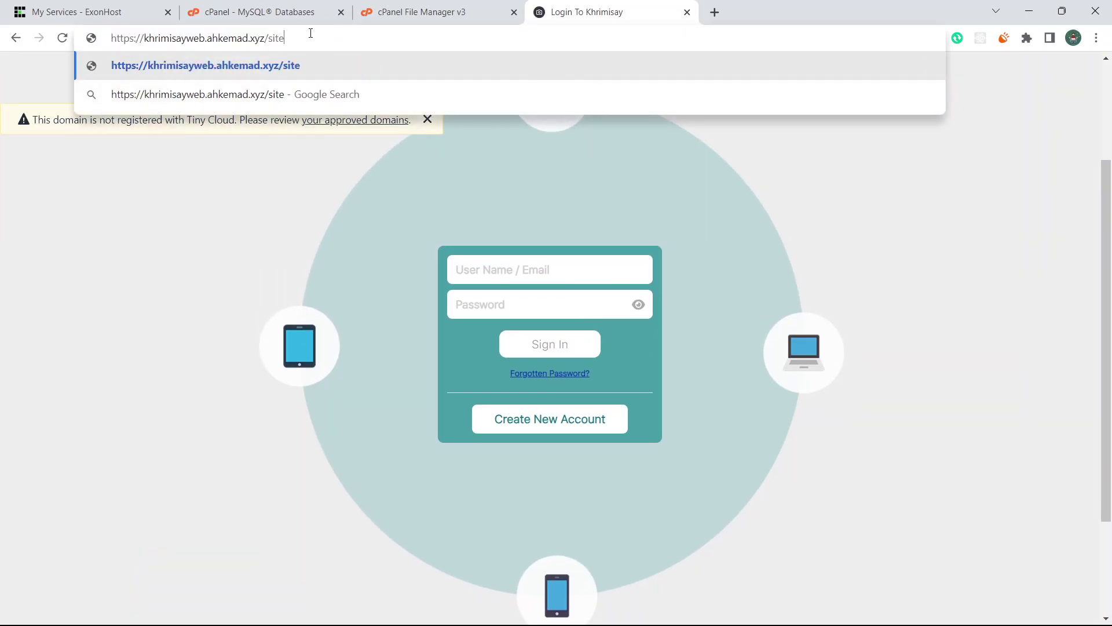
{"action": "type", "text": "/utter.html"}
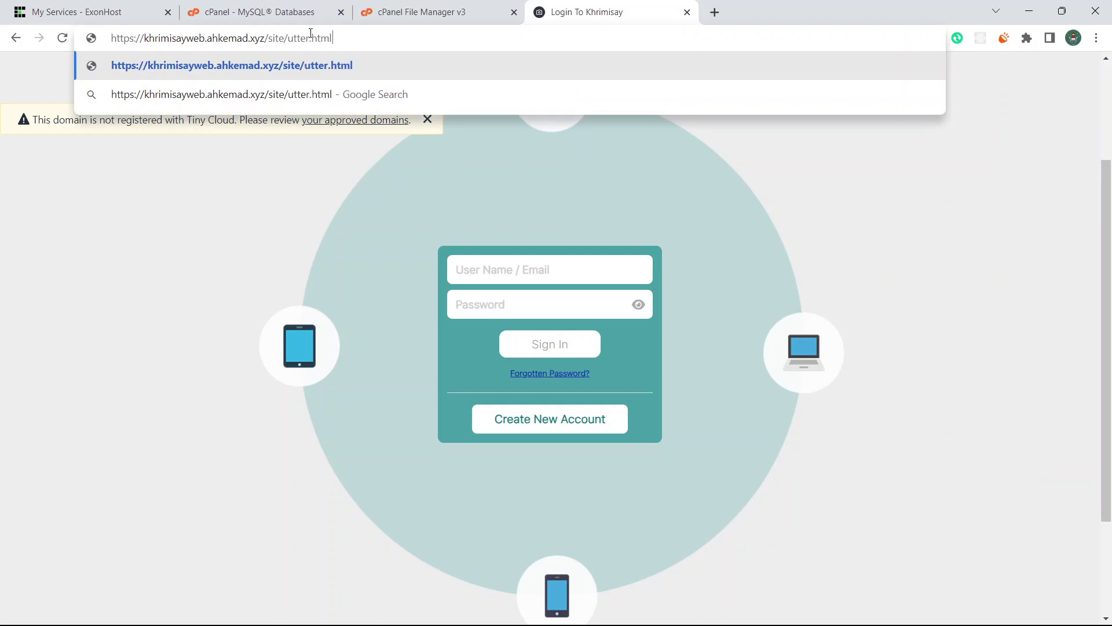
{"action": "key", "text": "Return"}
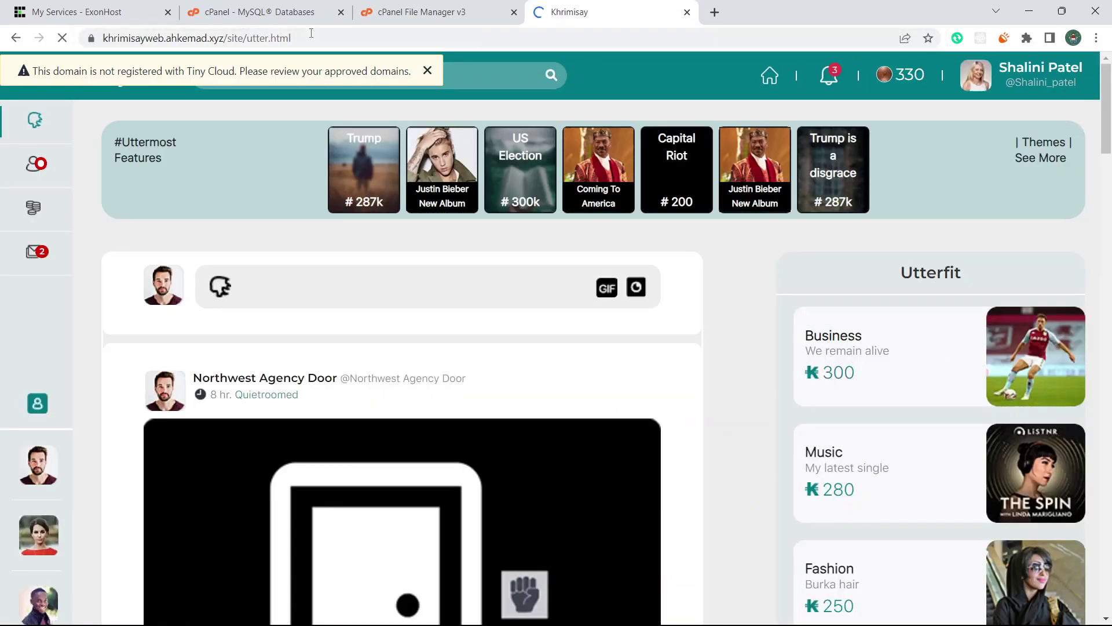
Dismiss the Tiny Cloud warning, open the Trump trending topic page and a post's options
{"action": "left_click", "coordinate": [428, 70]}
{"action": "scroll", "coordinate": [586, 284], "scroll_direction": "down", "scroll_amount": 3}
{"action": "scroll", "coordinate": [638, 332], "scroll_direction": "up", "scroll_amount": 3}
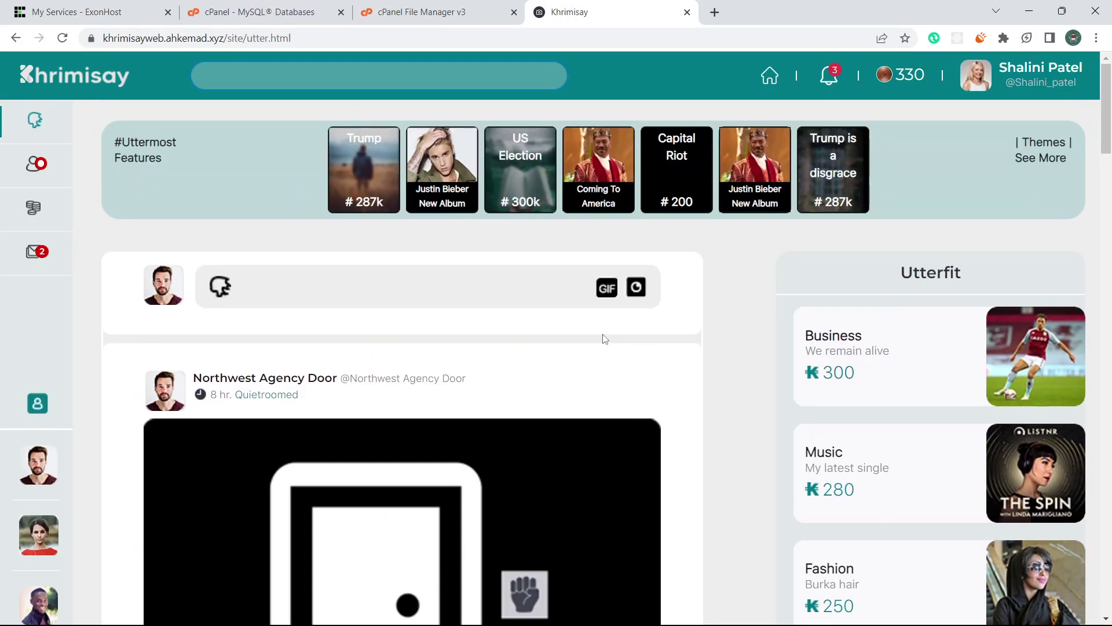
{"action": "left_click", "coordinate": [346, 167]}
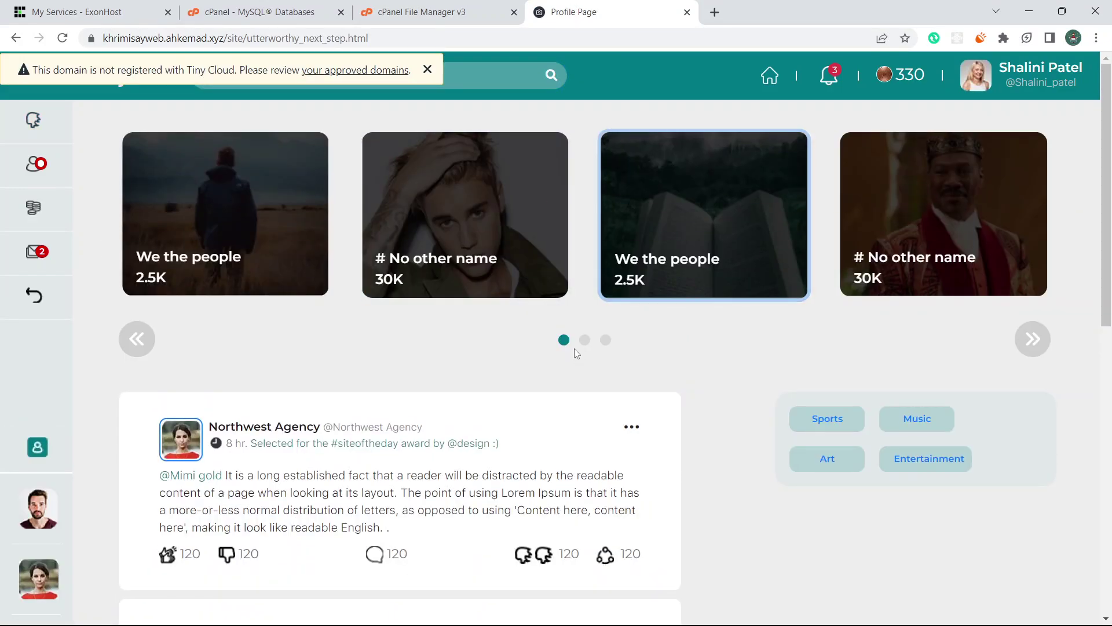
{"action": "scroll", "coordinate": [576, 353], "scroll_direction": "down", "scroll_amount": 10}
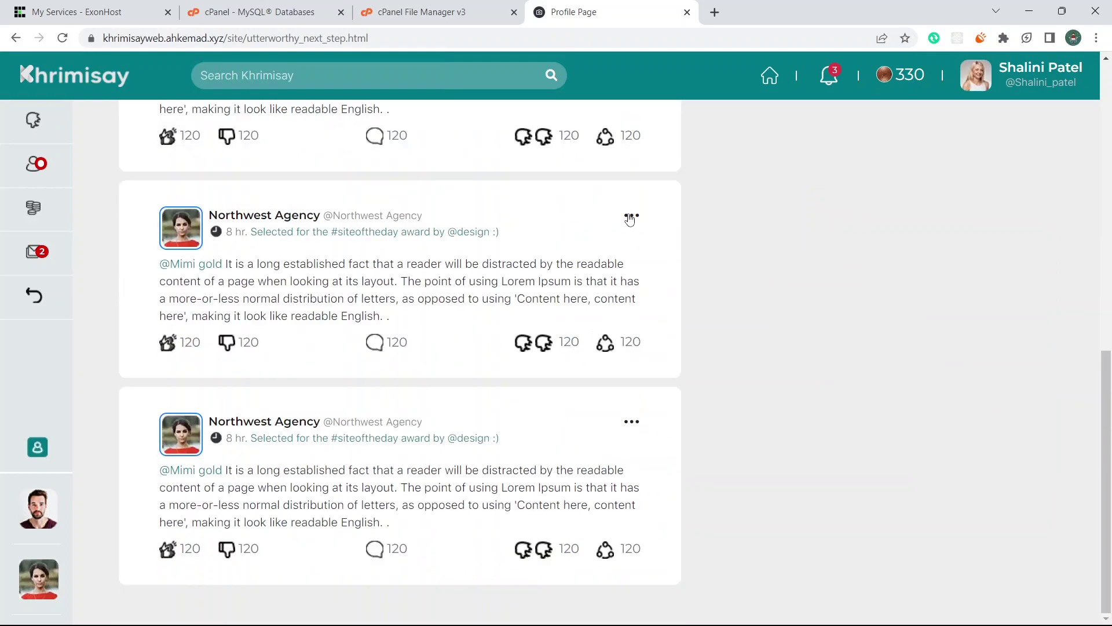
{"action": "left_click", "coordinate": [630, 217]}
{"action": "scroll", "coordinate": [579, 280], "scroll_direction": "up", "scroll_amount": 5}
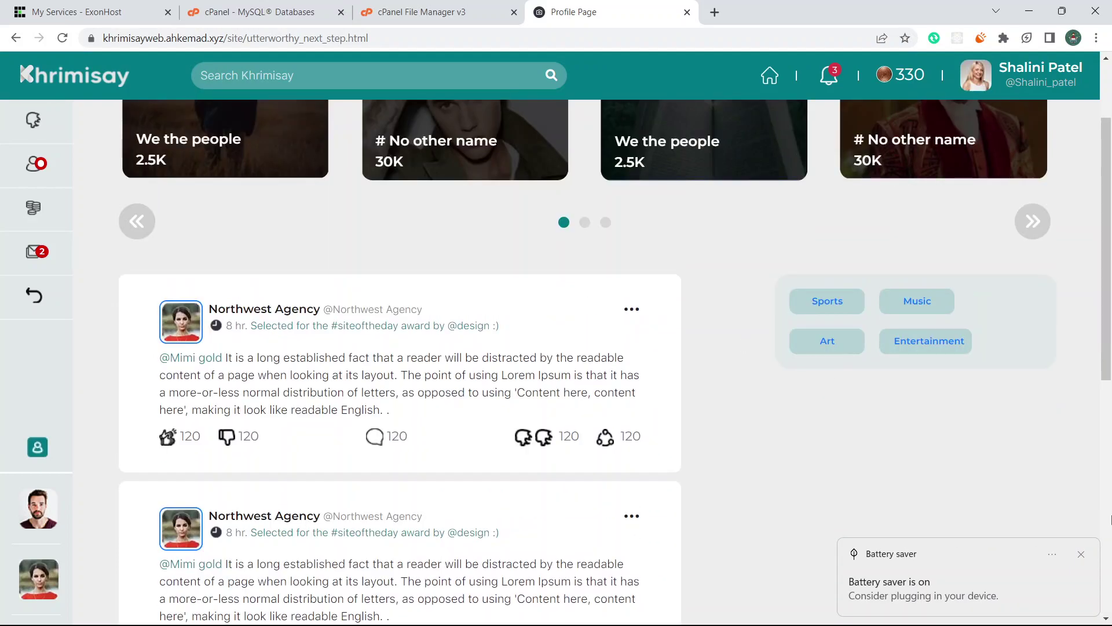
Dismiss the notifications, step the trending carousel to its third slide, and open the account menu
{"action": "left_click", "coordinate": [1081, 554]}
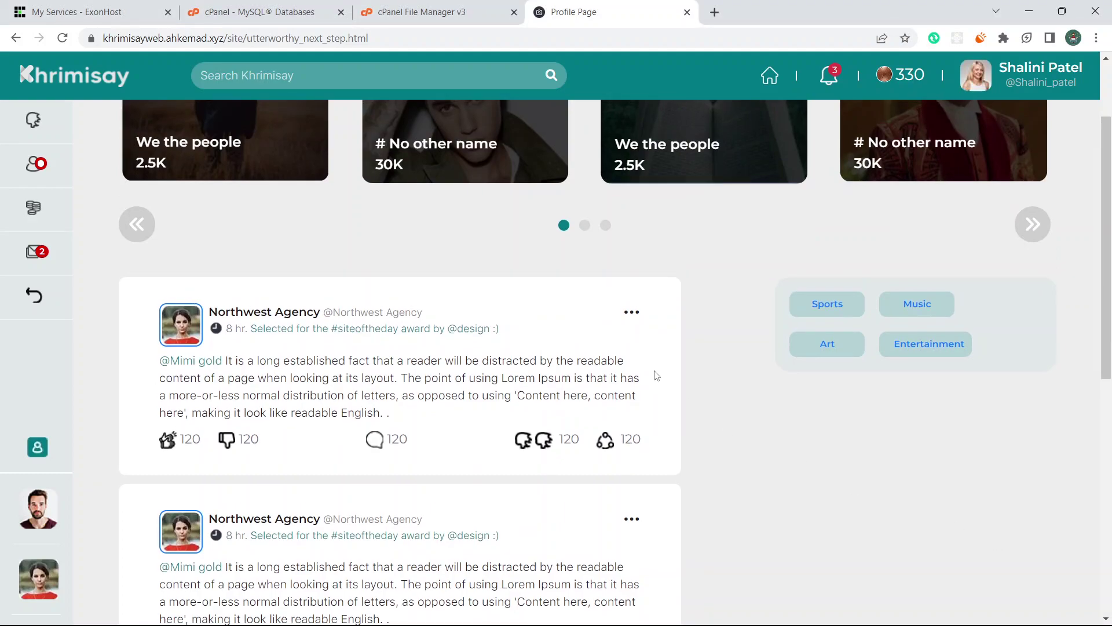
{"action": "scroll", "coordinate": [653, 374], "scroll_direction": "up", "scroll_amount": 2}
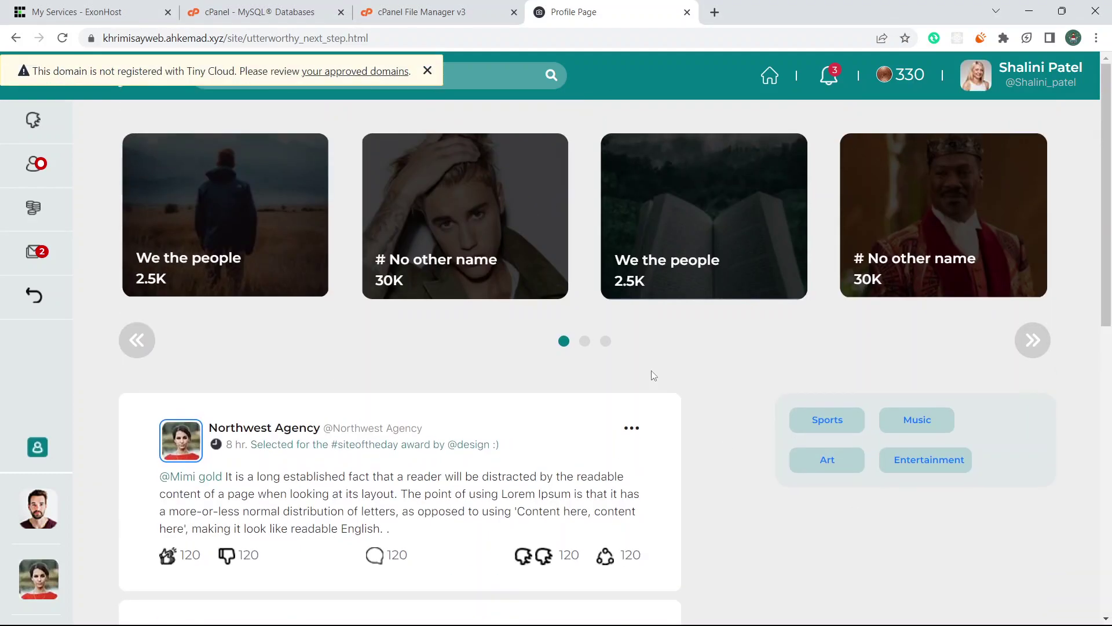
{"action": "left_click", "coordinate": [427, 70]}
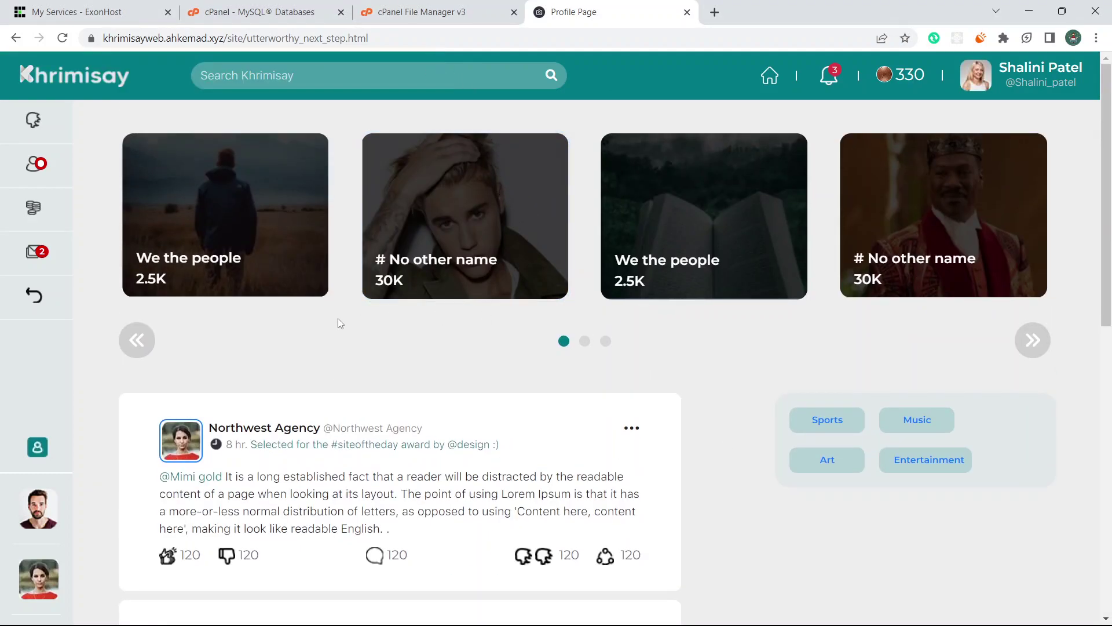
{"action": "scroll", "coordinate": [696, 388], "scroll_direction": "down", "scroll_amount": 2}
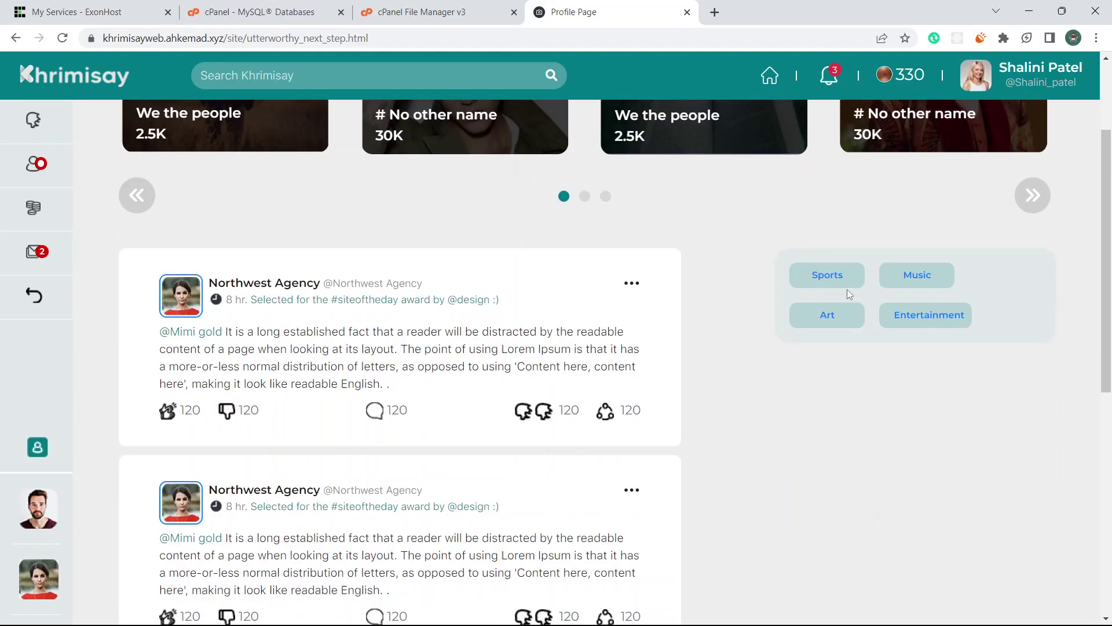
{"action": "scroll", "coordinate": [252, 360], "scroll_direction": "up", "scroll_amount": 2}
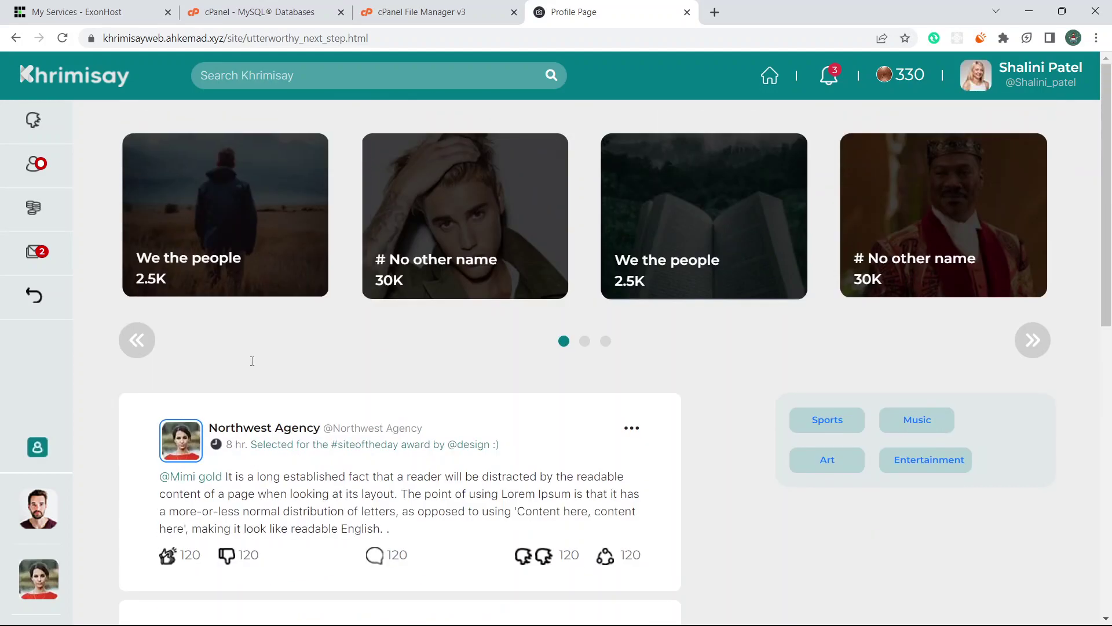
{"action": "left_click", "coordinate": [1049, 347]}
{"action": "left_click", "coordinate": [1050, 348]}
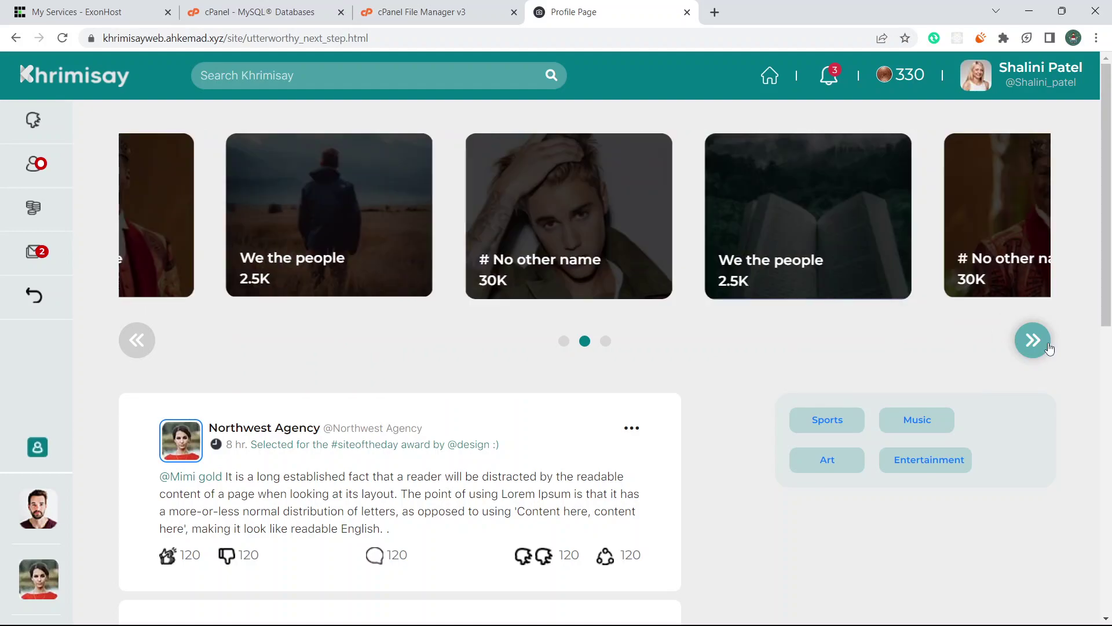
{"action": "left_click", "coordinate": [1049, 348]}
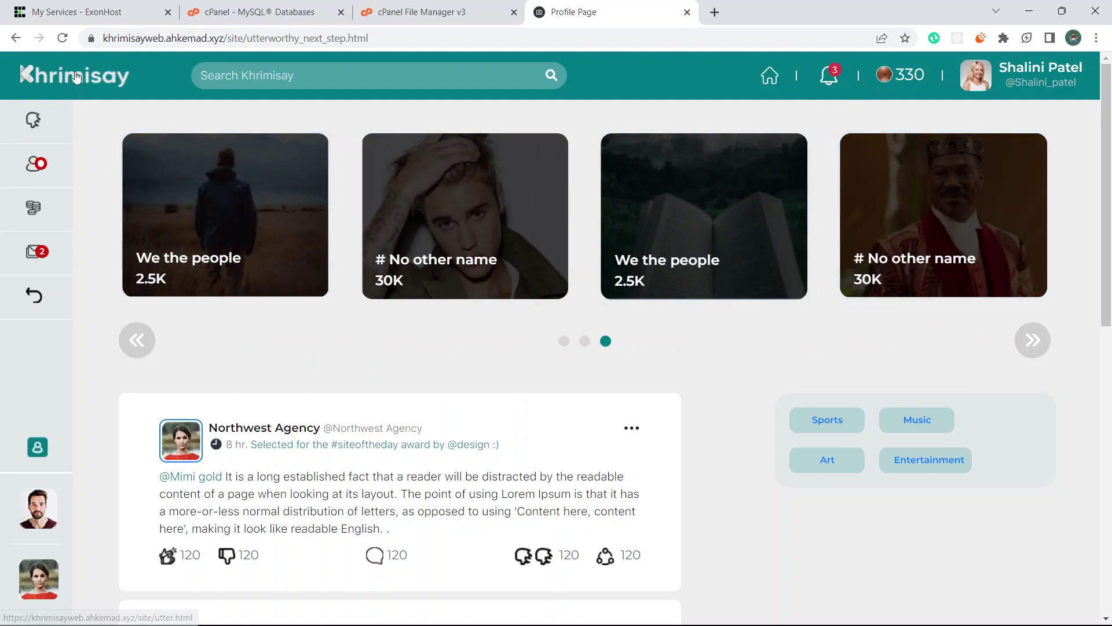
{"action": "left_click", "coordinate": [976, 75]}
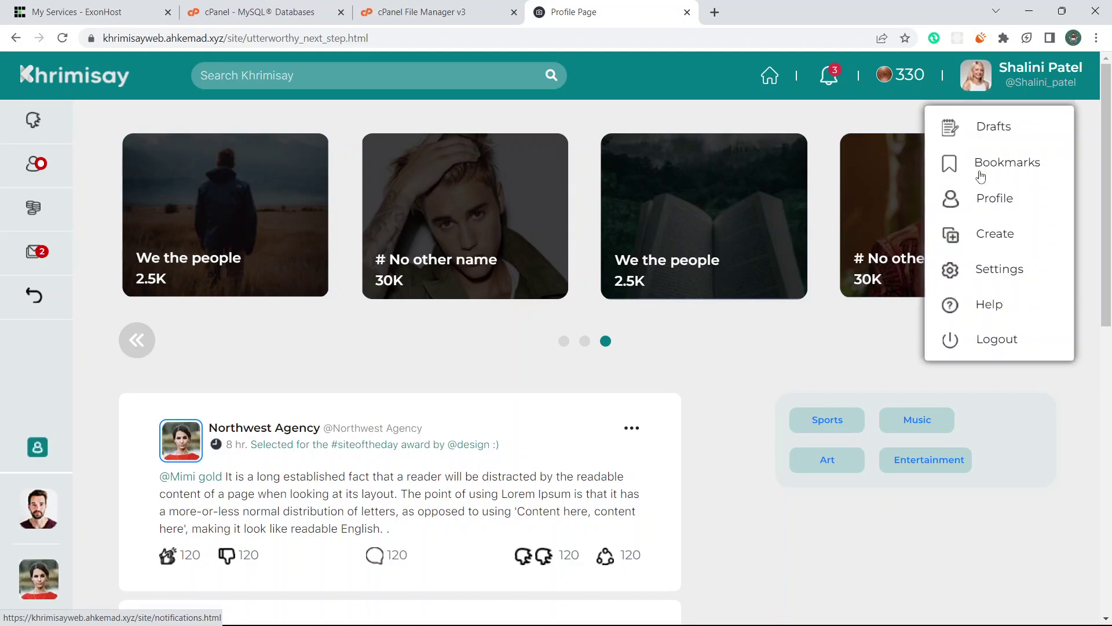
{"action": "left_click", "coordinate": [994, 198]}
{"action": "scroll", "coordinate": [219, 339], "scroll_direction": "down", "scroll_amount": 9}
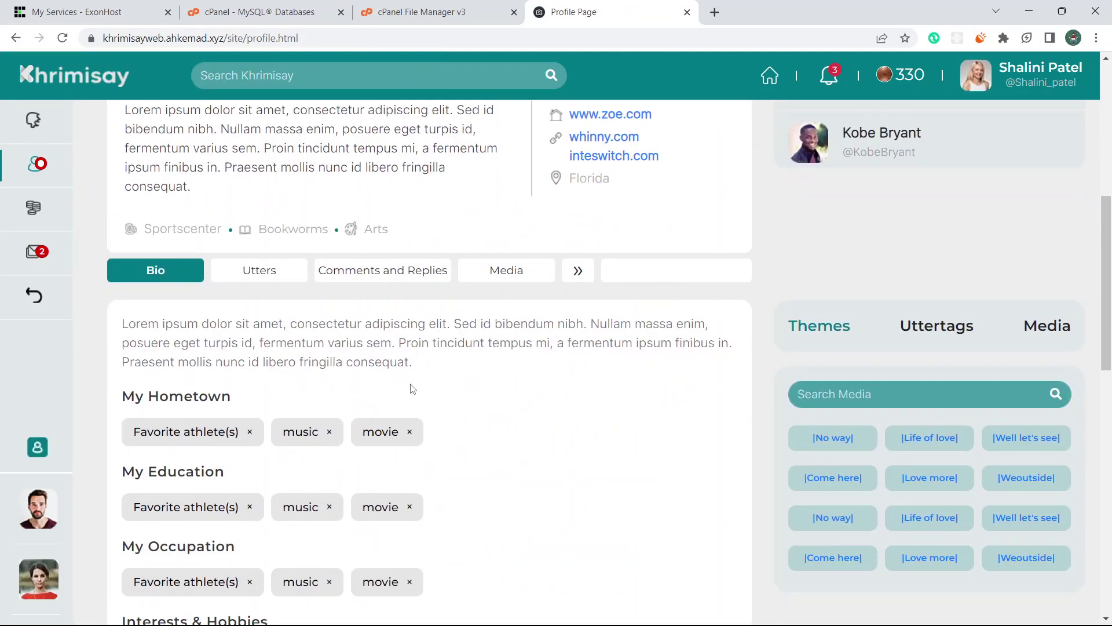
{"action": "scroll", "coordinate": [463, 330], "scroll_direction": "up", "scroll_amount": 4}
{"action": "left_click", "coordinate": [578, 343]}
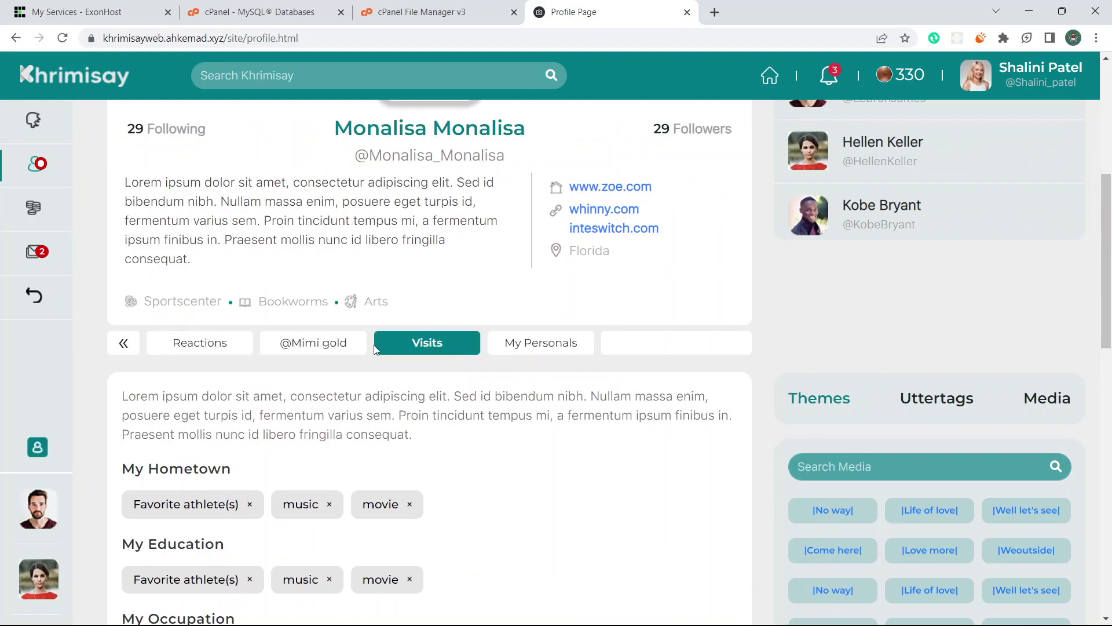
{"action": "left_click", "coordinate": [321, 349]}
{"action": "scroll", "coordinate": [699, 289], "scroll_direction": "down", "scroll_amount": 3}
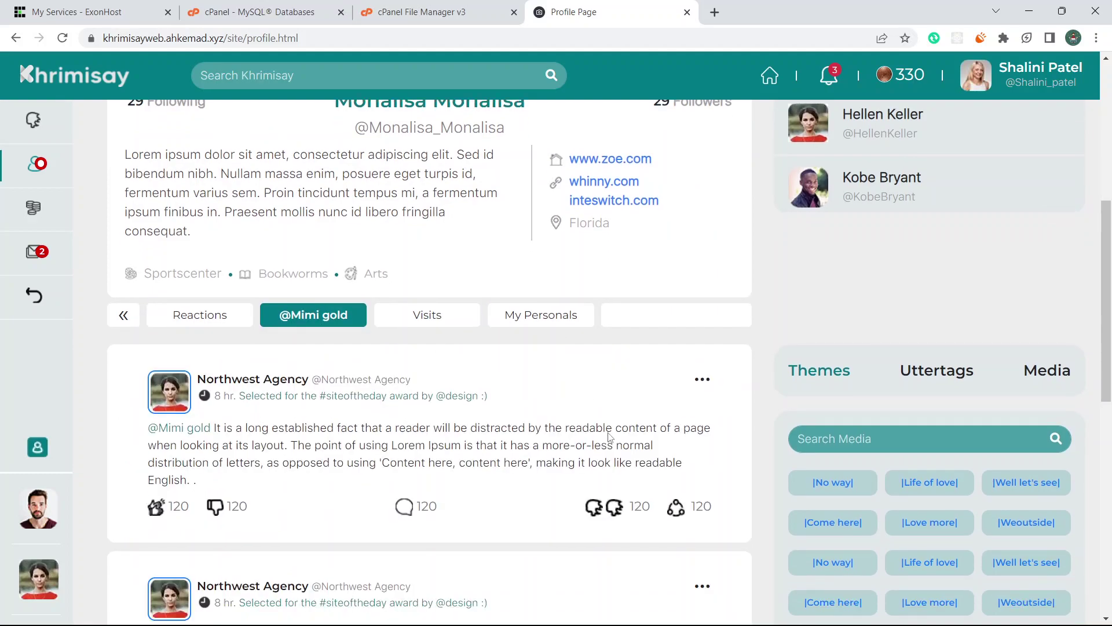
{"action": "left_click", "coordinate": [704, 265]}
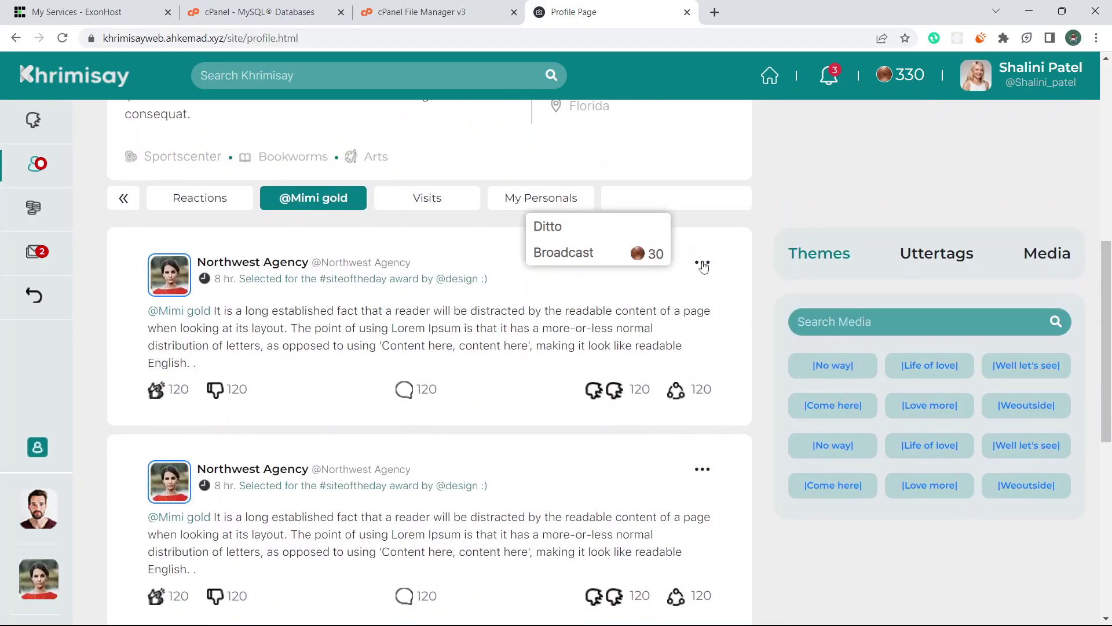
Return to the trending topic page, open and close the new utter window, and dismiss the warnings
{"action": "left_click", "coordinate": [319, 281]}
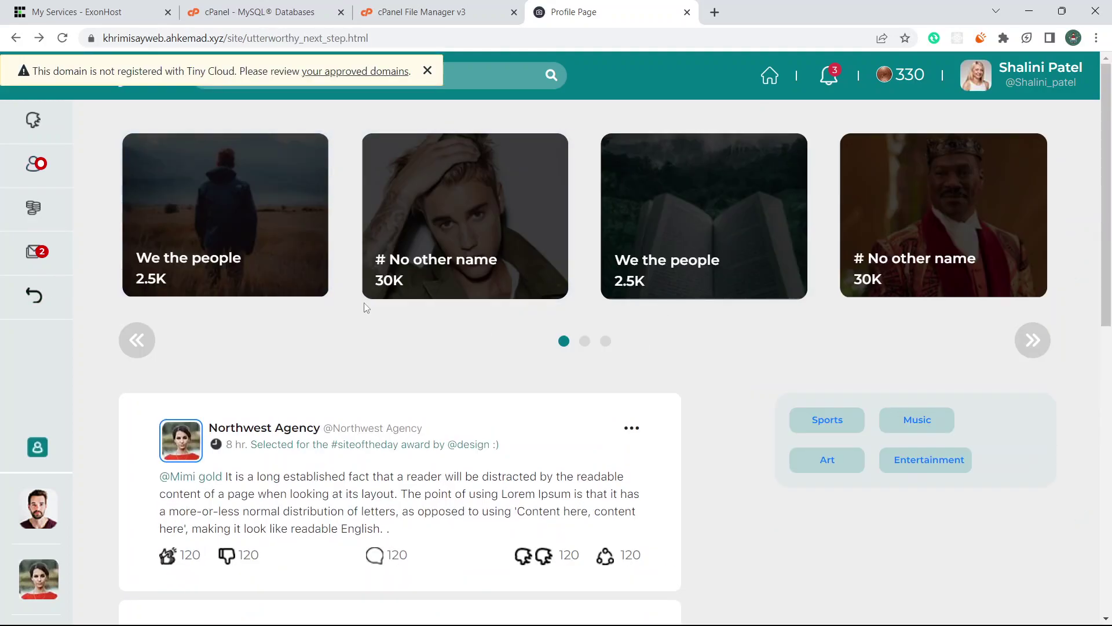
{"action": "left_click", "coordinate": [33, 119]}
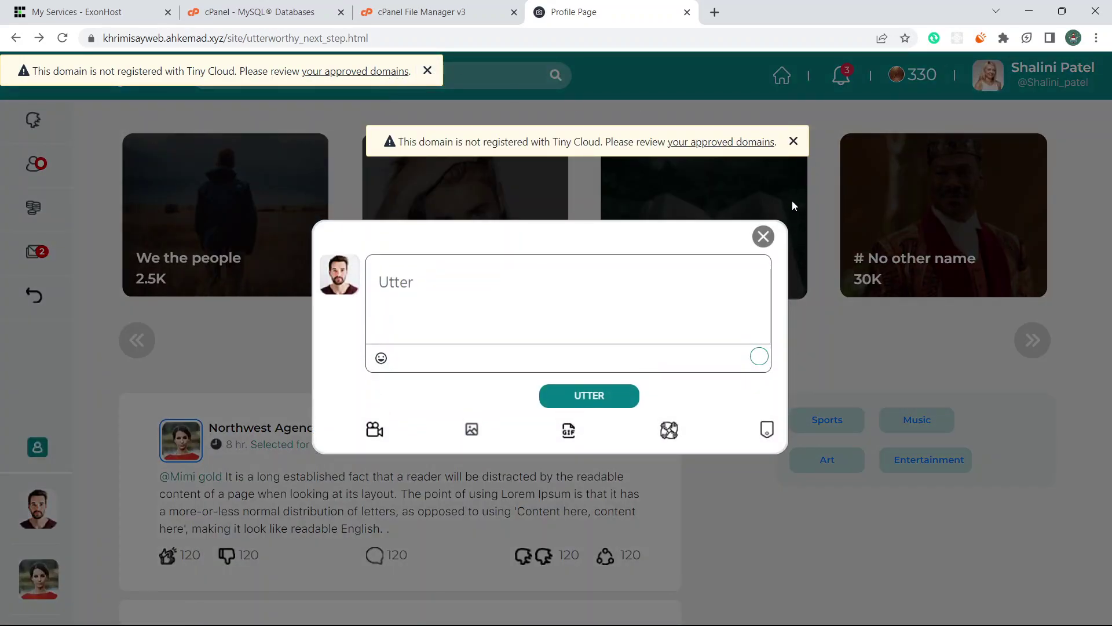
{"action": "left_click", "coordinate": [763, 236]}
{"action": "left_click", "coordinate": [428, 70]}
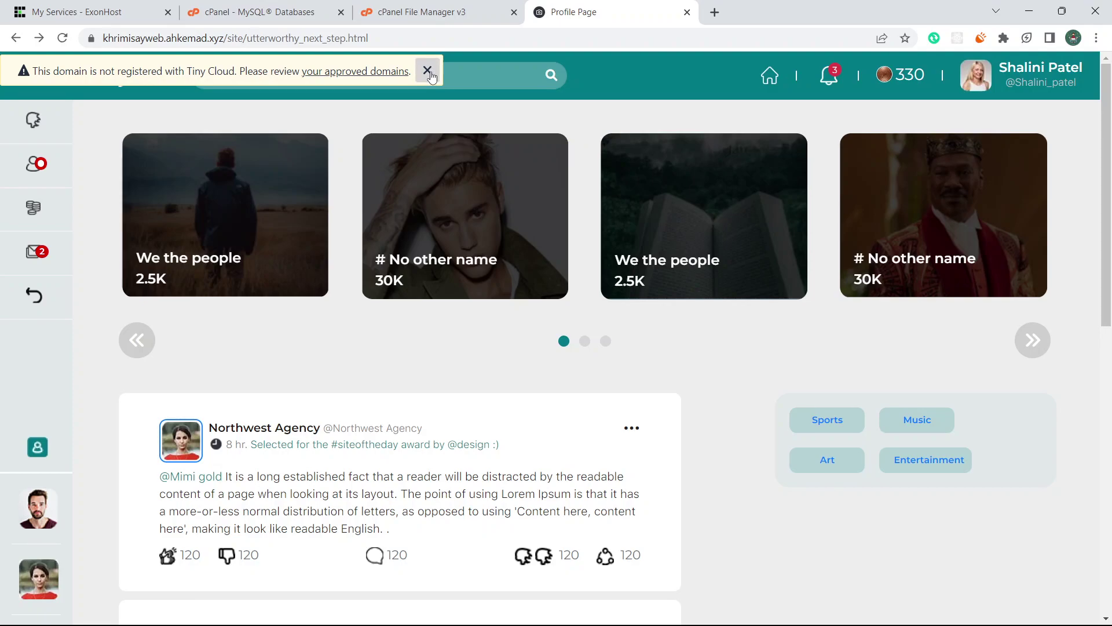
{"action": "left_click", "coordinate": [429, 72]}
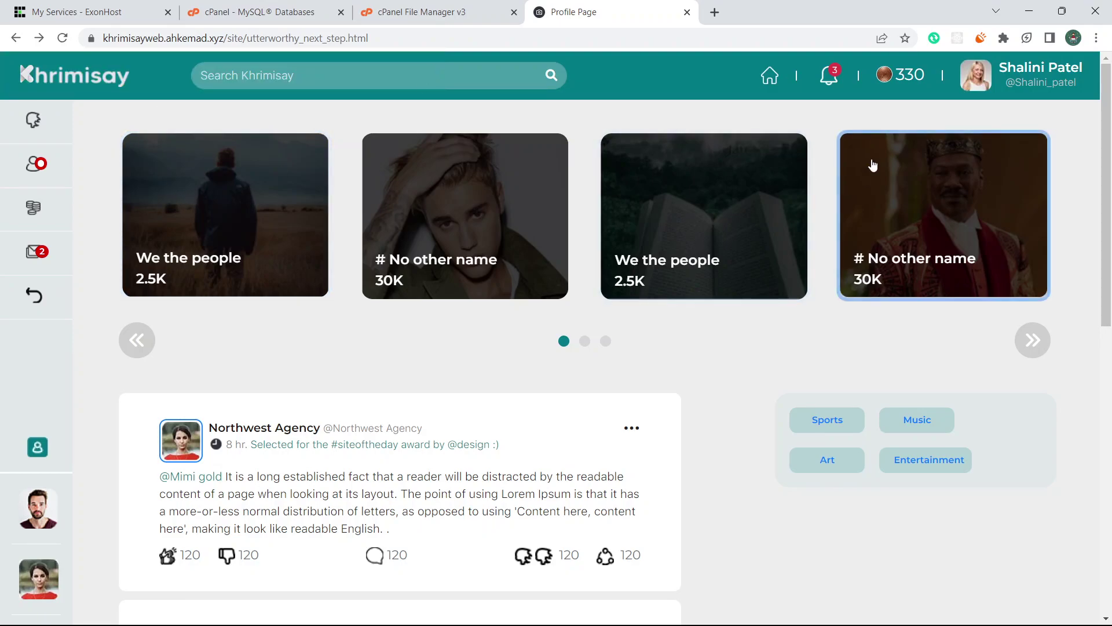
Open the suggested user's profile page from the sidebar avatar
{"action": "left_click", "coordinate": [35, 508]}
{"action": "scroll", "coordinate": [549, 360], "scroll_direction": "down", "scroll_amount": 5}
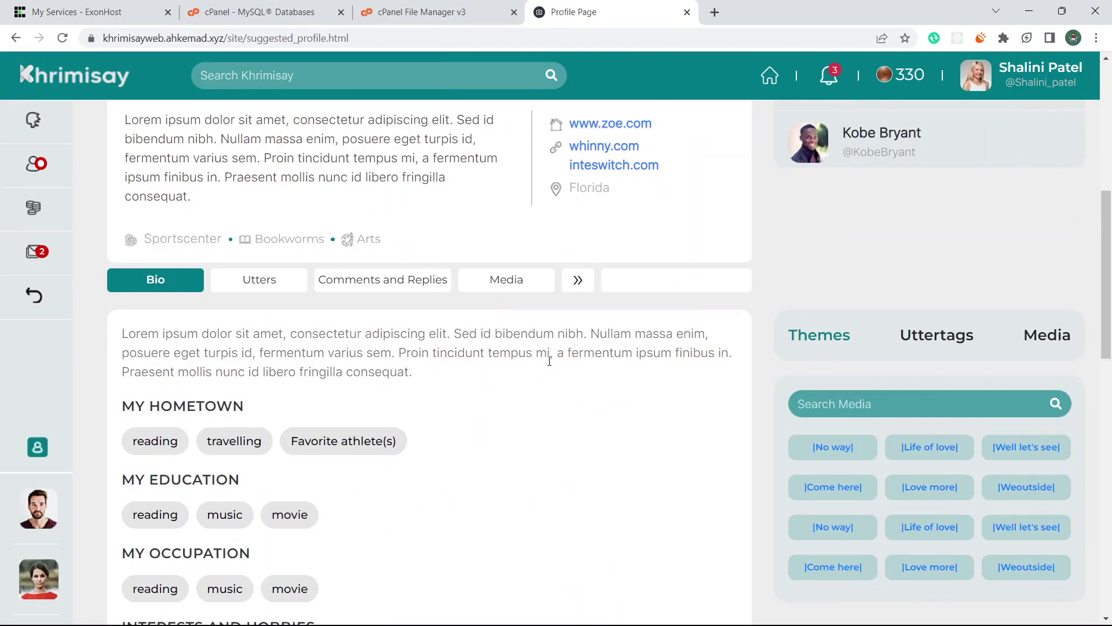
{"action": "scroll", "coordinate": [550, 361], "scroll_direction": "up", "scroll_amount": 7}
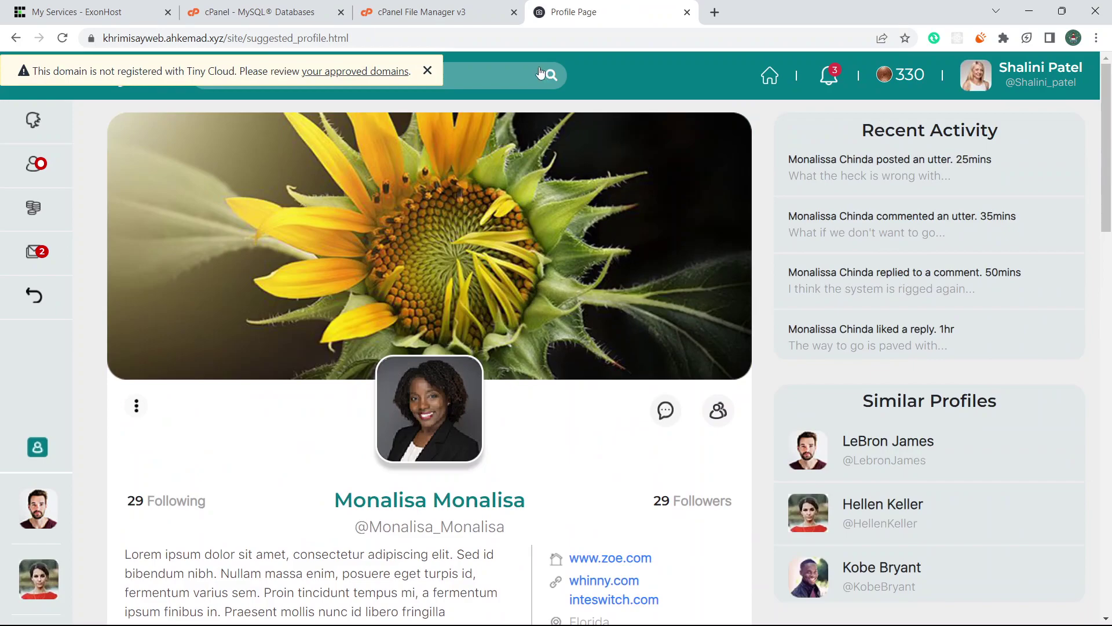
{"action": "left_click", "coordinate": [428, 71]}
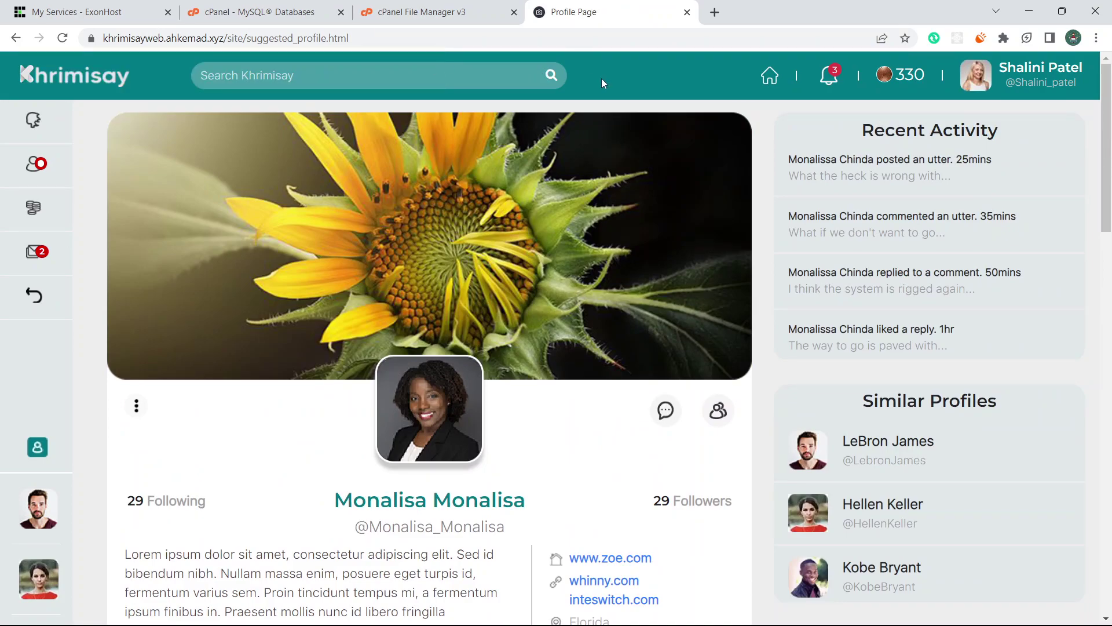